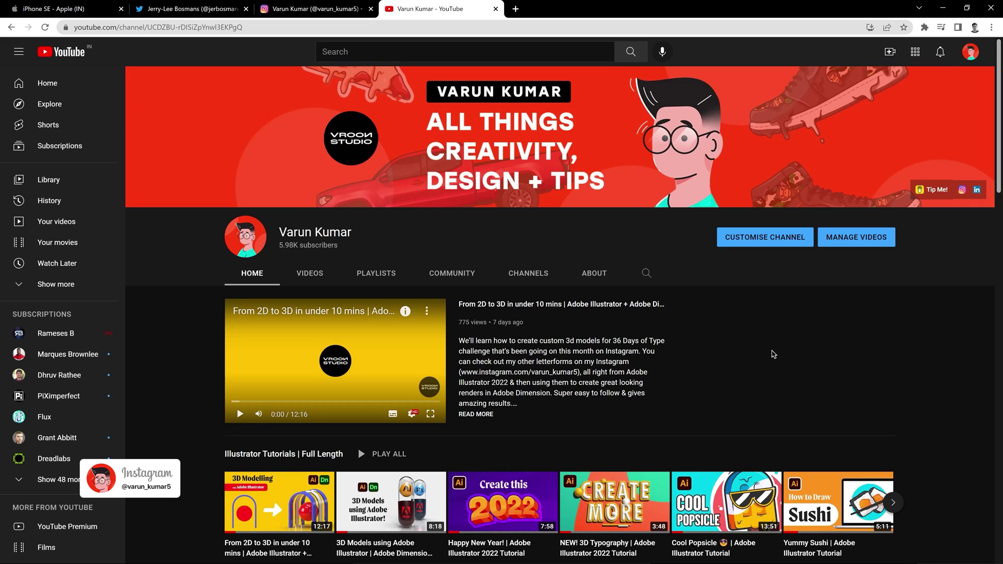
- Look through the iPhone SE product page and the original artist's Twitter photos of the striped gradient wallpaper
scroll(773, 354, down, 1)
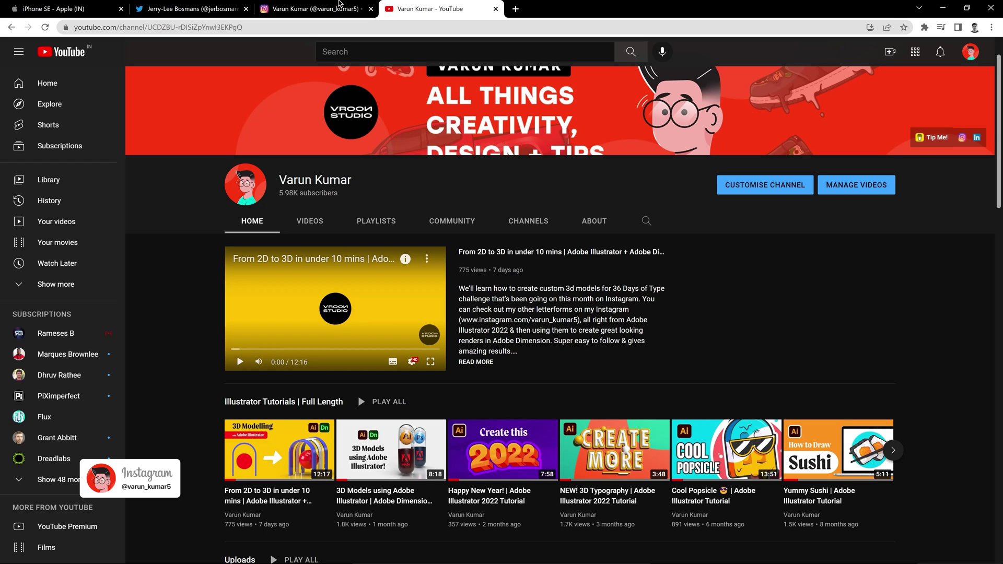
click(56, 3)
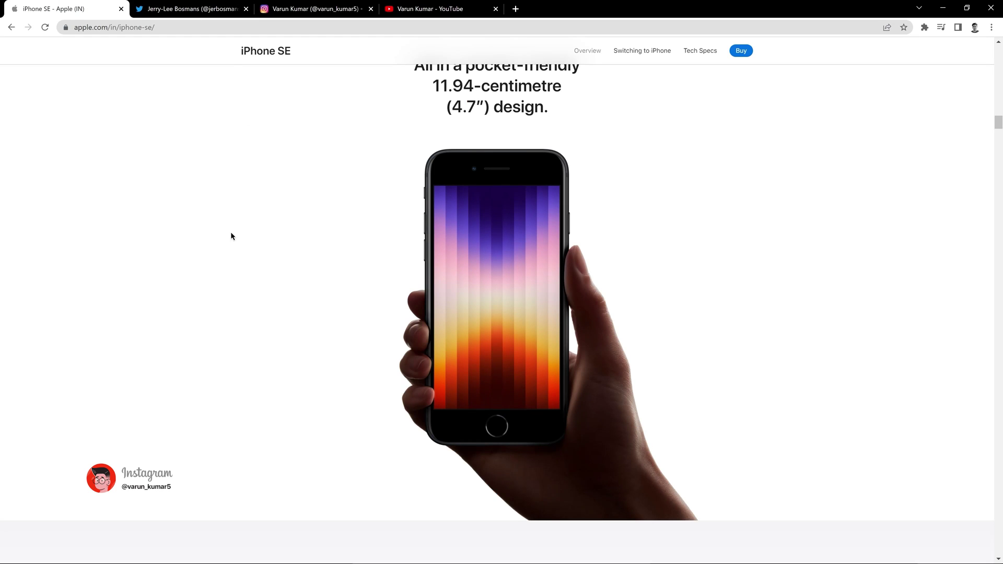
click(201, 2)
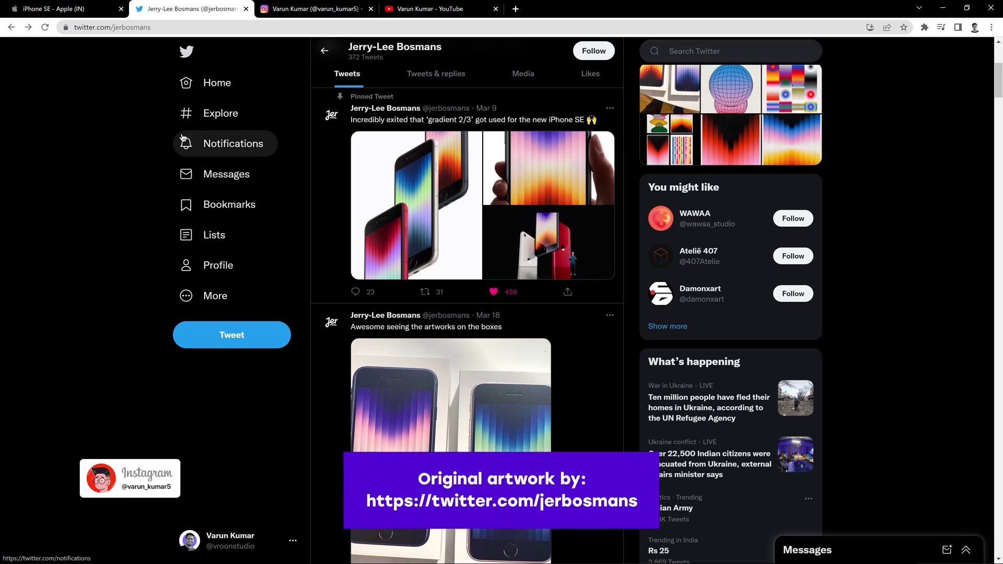
click(469, 194)
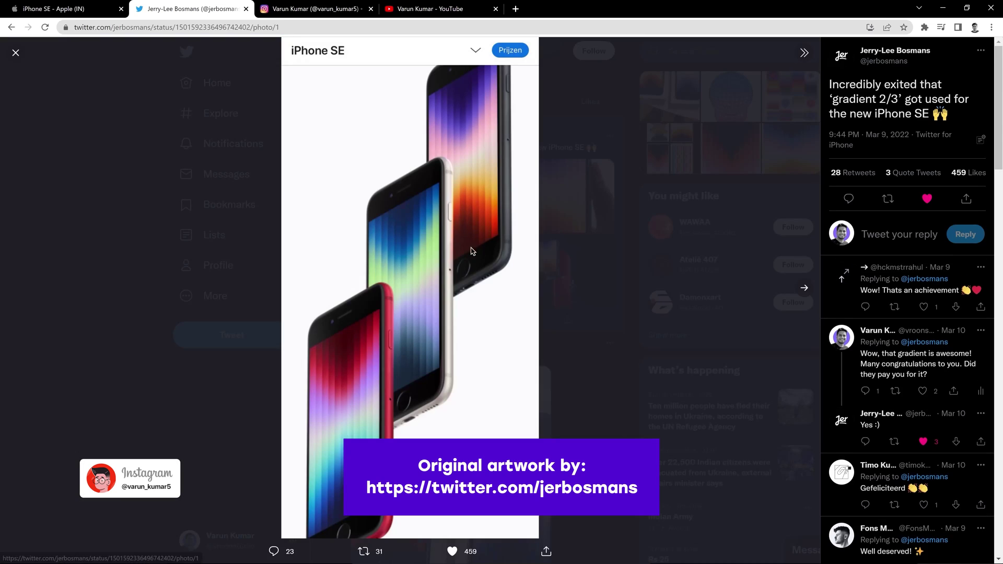
click(807, 290)
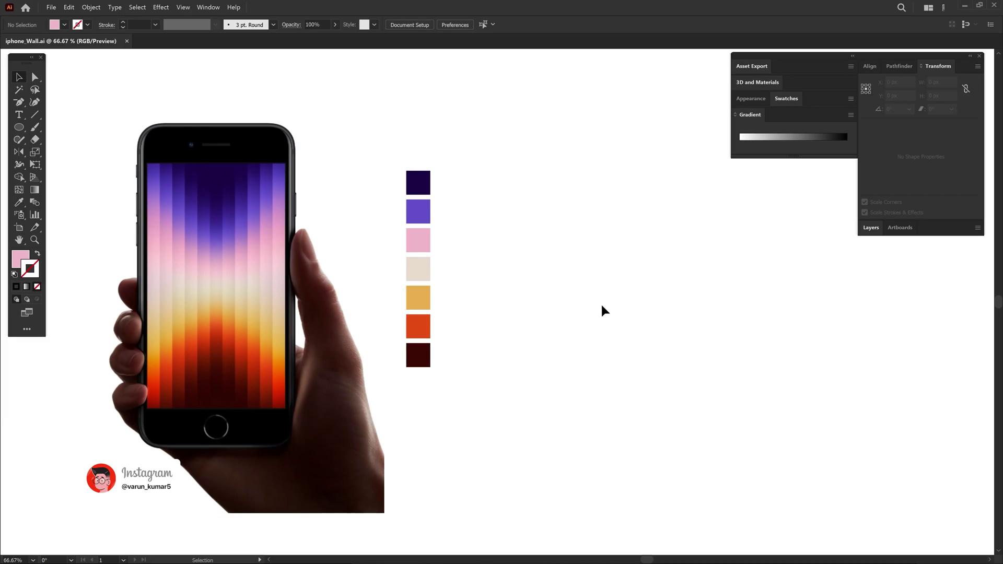
- Move the column of seven sampled colour squares horizontally away from the phone image to X about 790 px
drag(531, 236, 538, 239)
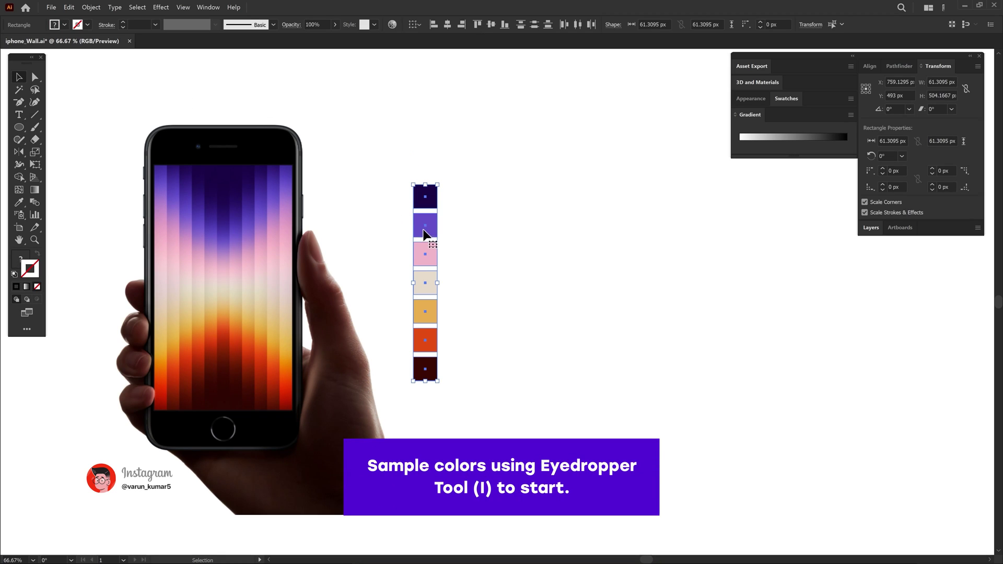
mouse_move(423, 229)
mouse_down()
mouse_move(424, 217)
mouse_move(432, 252)
mouse_move(435, 229)
mouse_up()
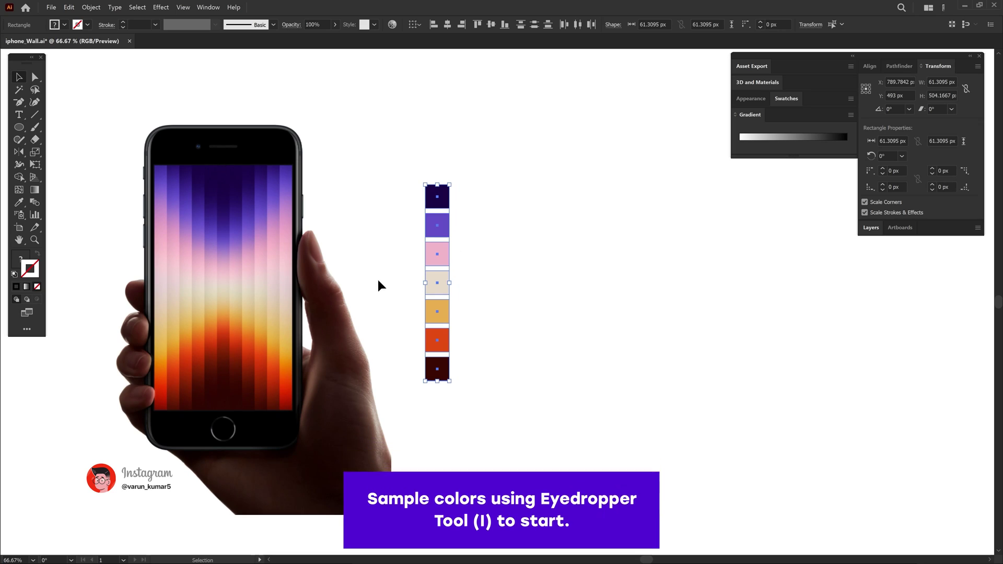
click(504, 268)
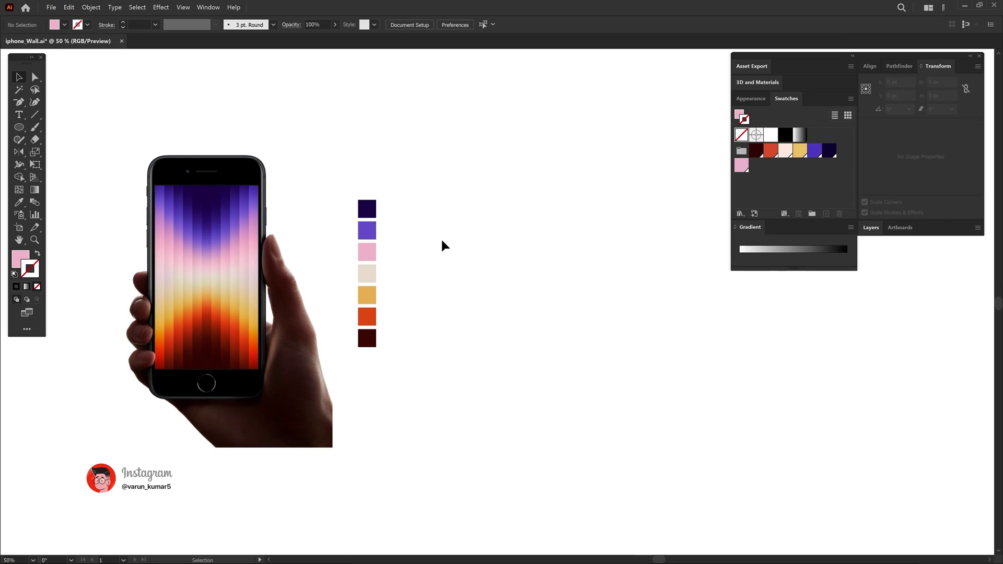
- Draw a tall narrow rectangle about 72 px wide and 626 px high in the empty area beside the colour squares
key(m)
drag(535, 182, 556, 365)
key(v)
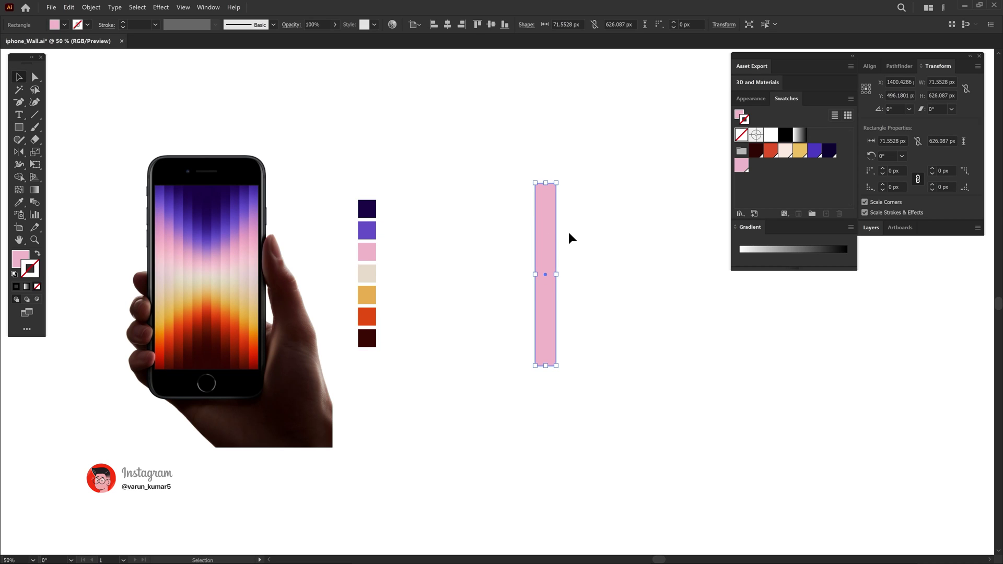
- Set the rectangle's width to 50 px and its height to 630 px
click(583, 25)
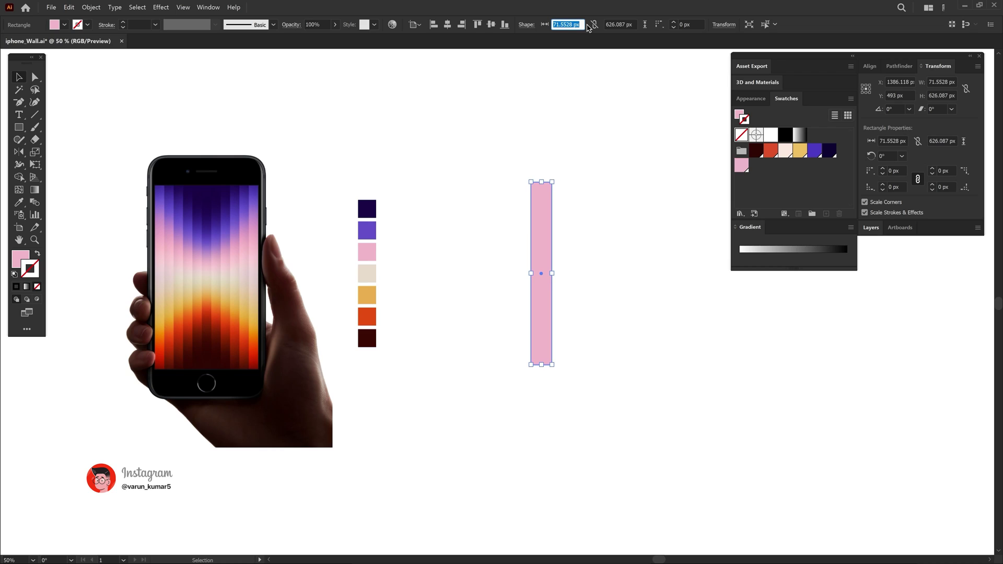
text(50)
key(Return)
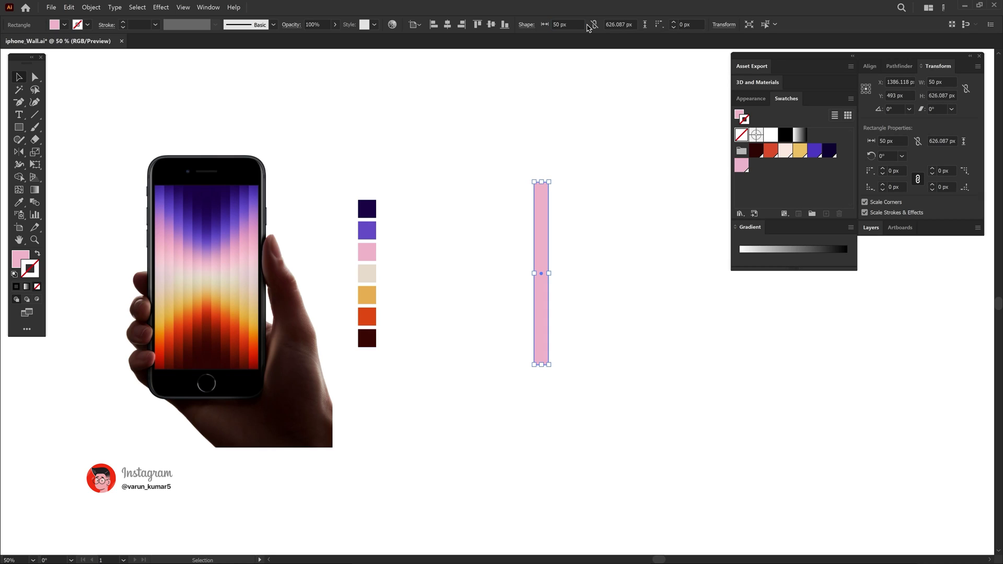
click(625, 22)
text(630)
key(Return)
- Fill the tall rectangle with the default white-to-black gradient
click(18, 254)
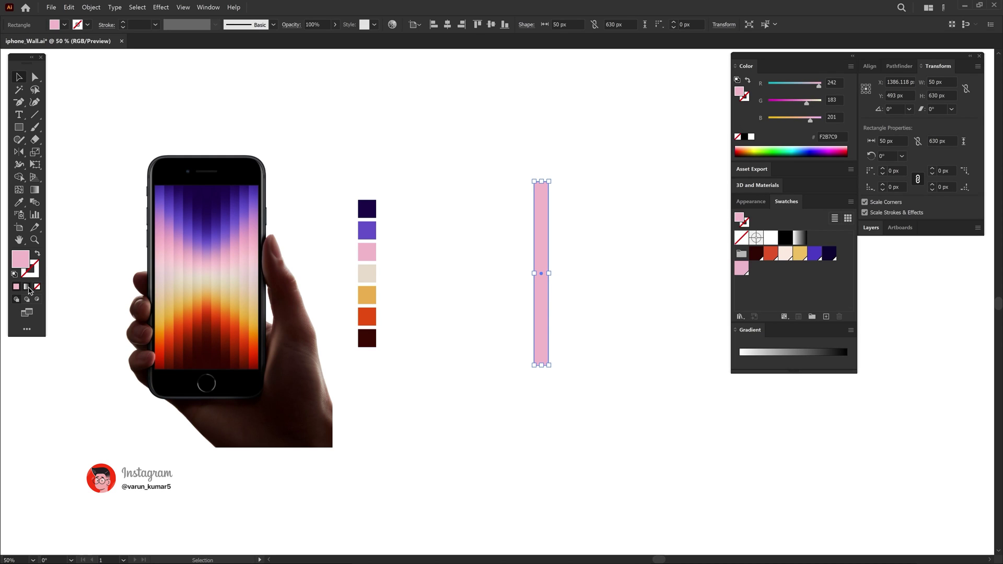
click(26, 287)
scroll(416, 251, up, 1)
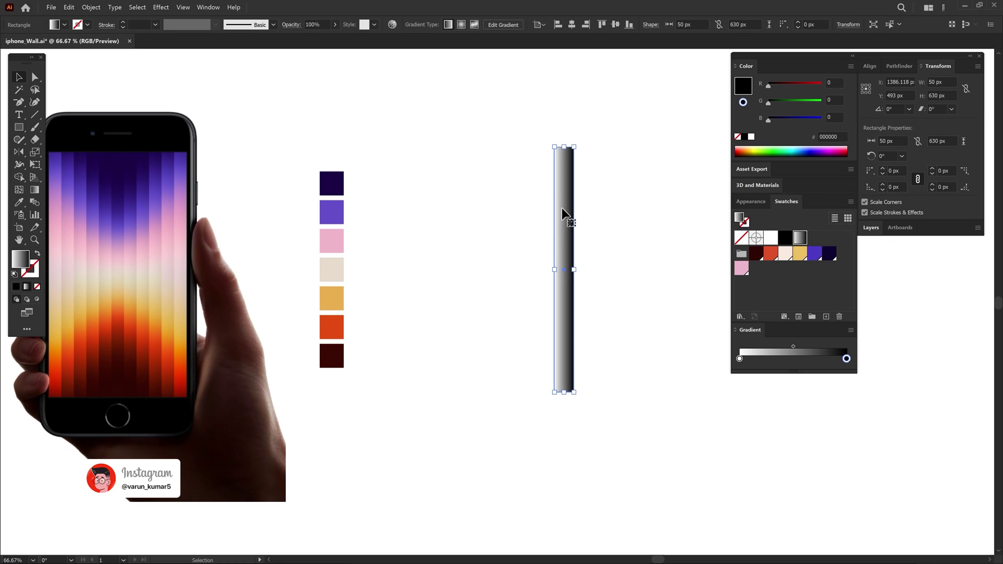
- Duplicate the column of seven colour squares between the original squares and the gradient rectangle
drag(596, 261, 615, 259)
drag(355, 140, 341, 419)
drag(352, 291, 424, 293)
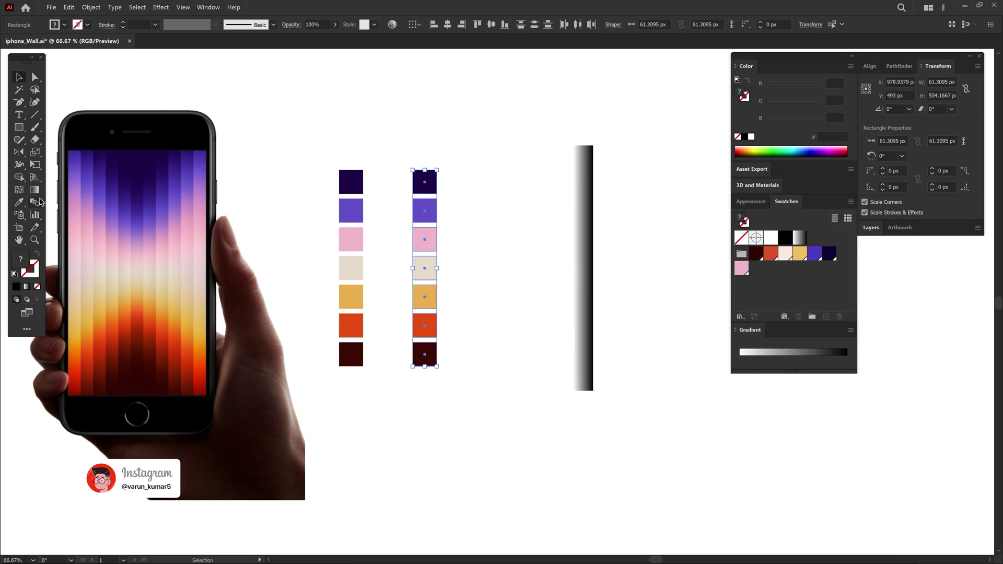
- Blend the seven duplicated colour squares together in order from dark purple down to dark maroon
click(38, 202)
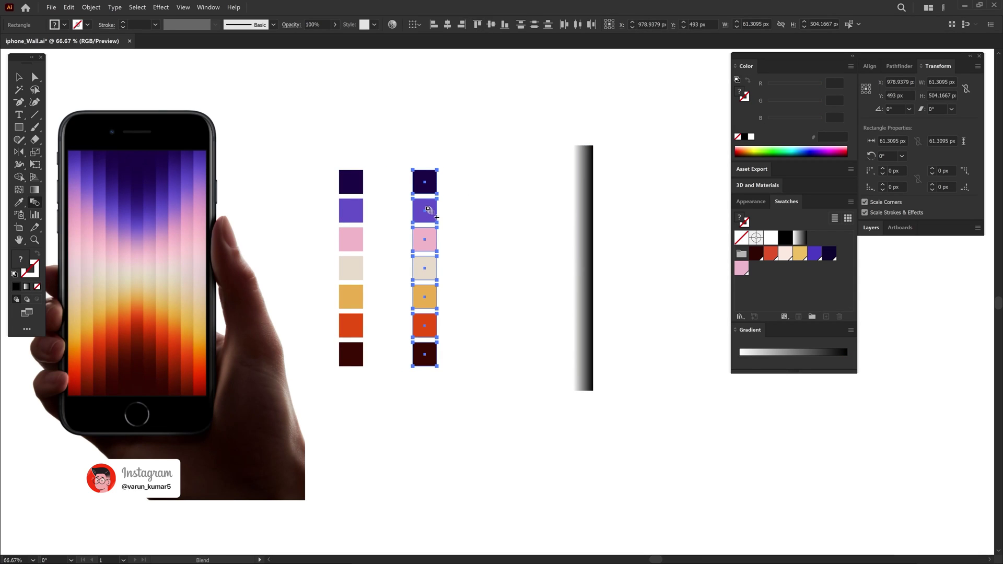
click(429, 209)
click(425, 239)
click(424, 268)
click(425, 297)
click(426, 324)
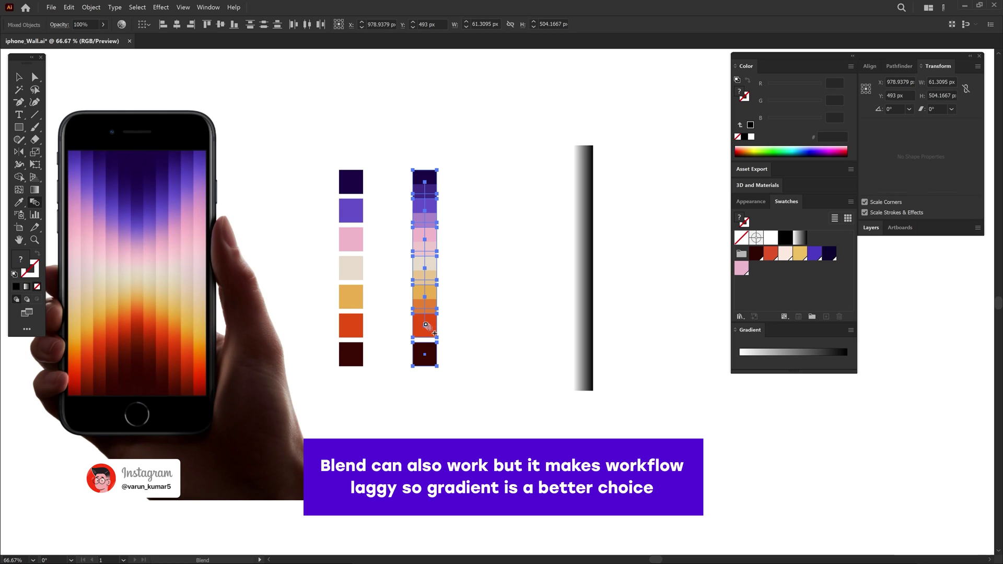
click(424, 354)
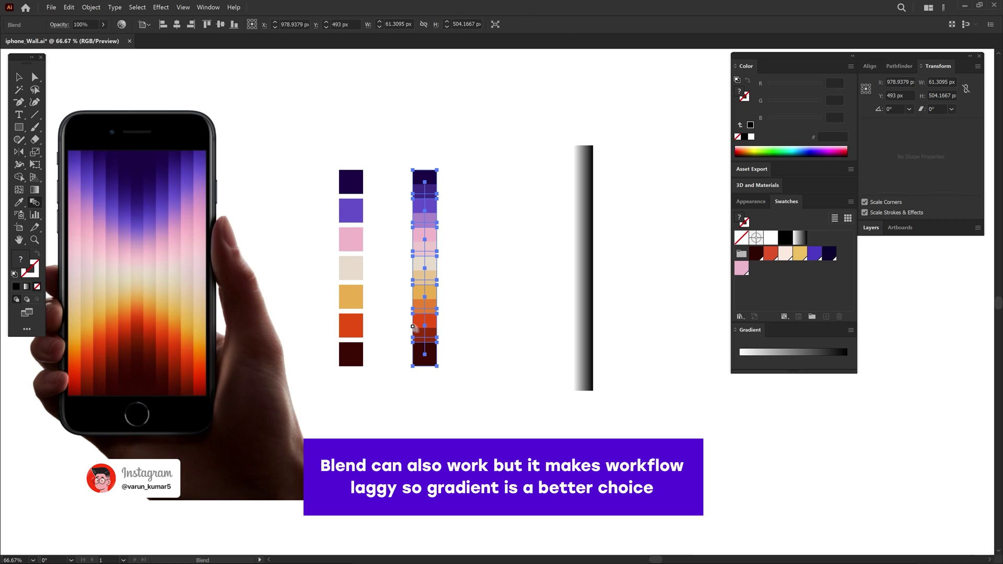
- Set the blend's spacing to Specified Steps with 100 steps and deselect it
double_click(36, 203)
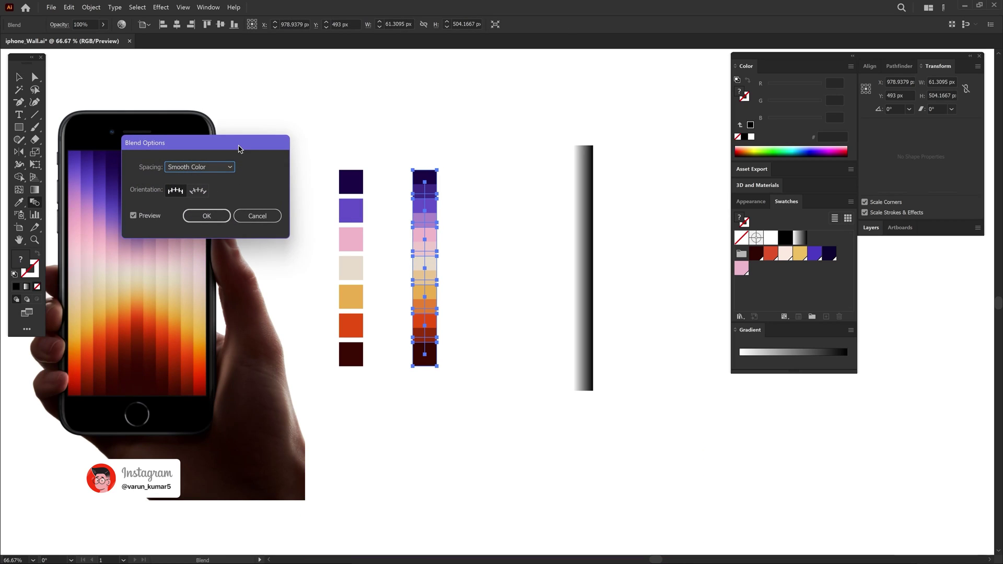
drag(238, 149, 357, 150)
click(316, 168)
click(334, 191)
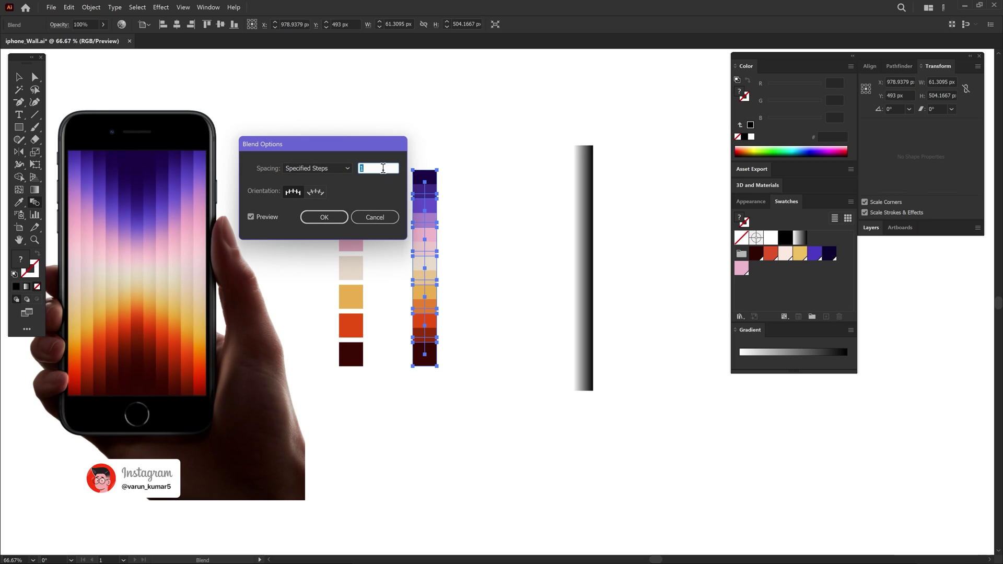
key(Tab)
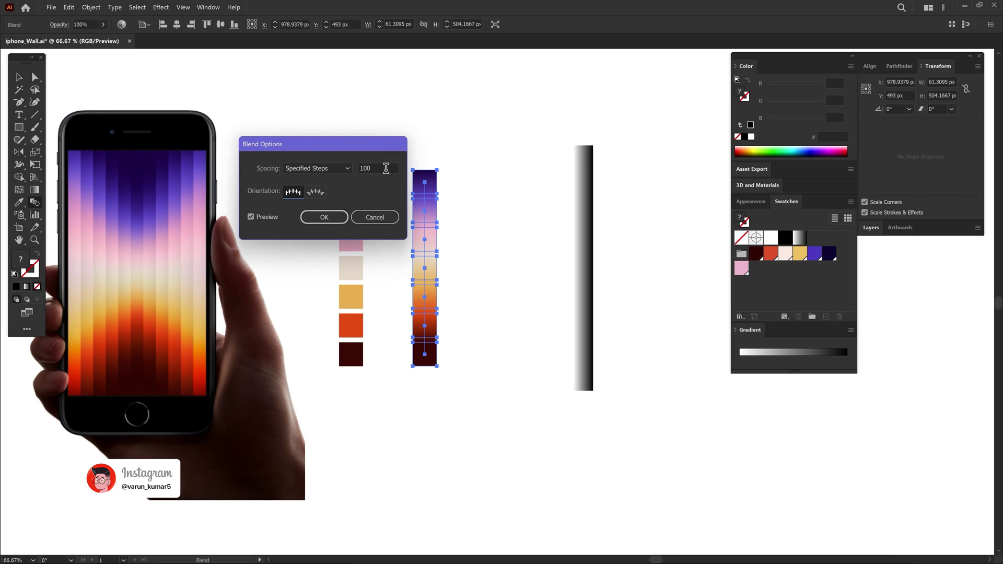
click(335, 217)
key(v)
click(520, 234)
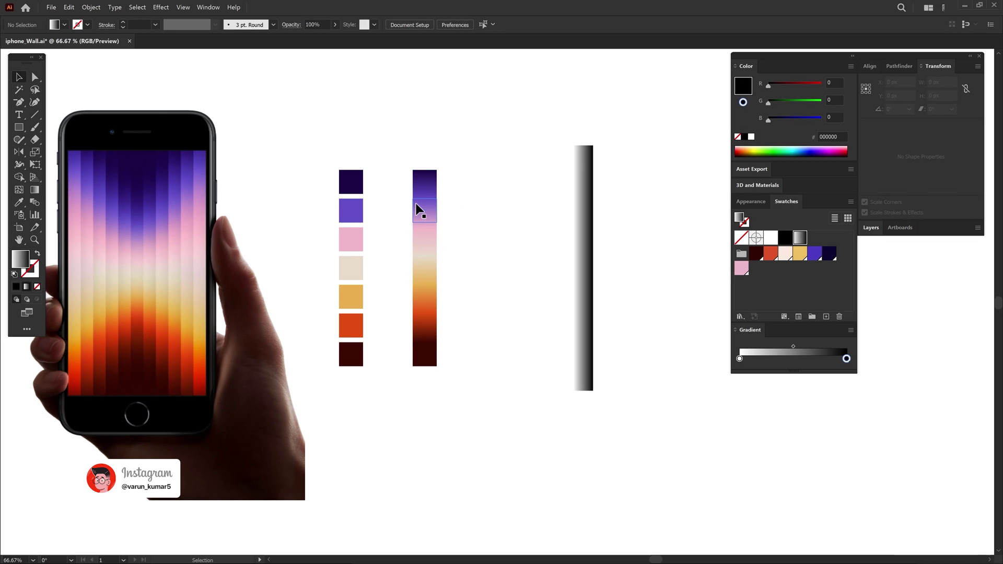
- Set the tall rectangle's gradient angle to -90° and move the rectangle slightly closer to the colour squares
key(space)
drag(515, 212, 474, 238)
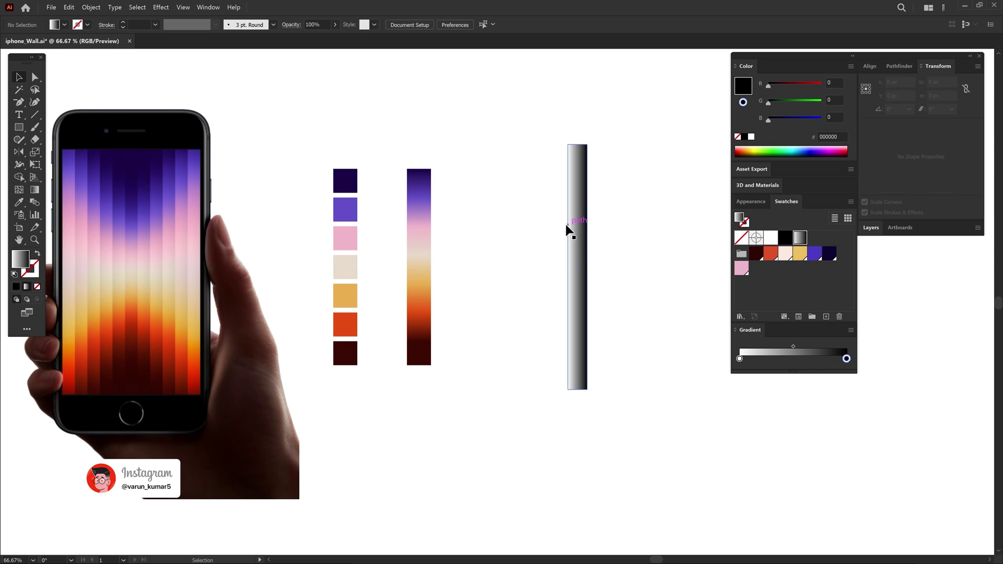
click(576, 221)
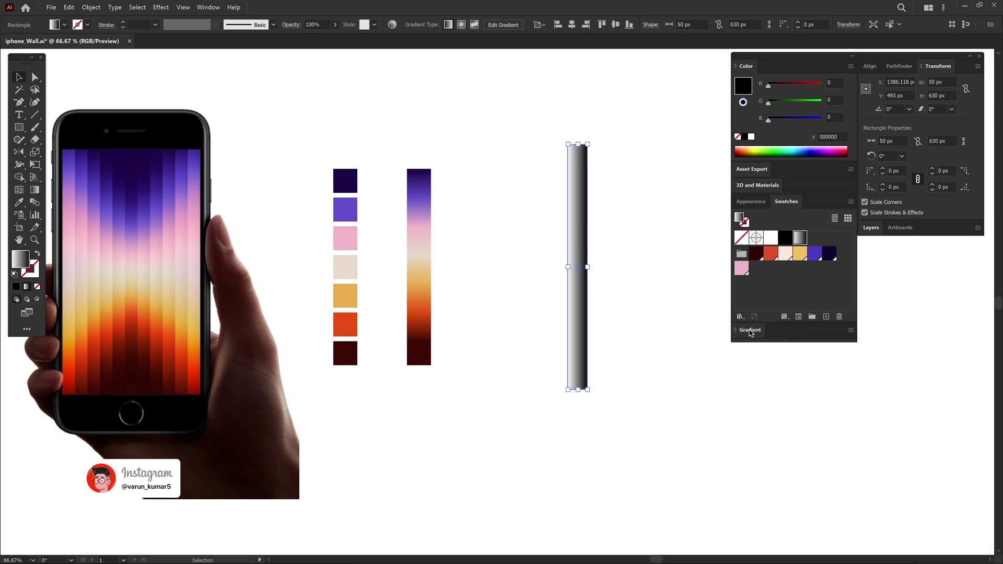
double_click(751, 332)
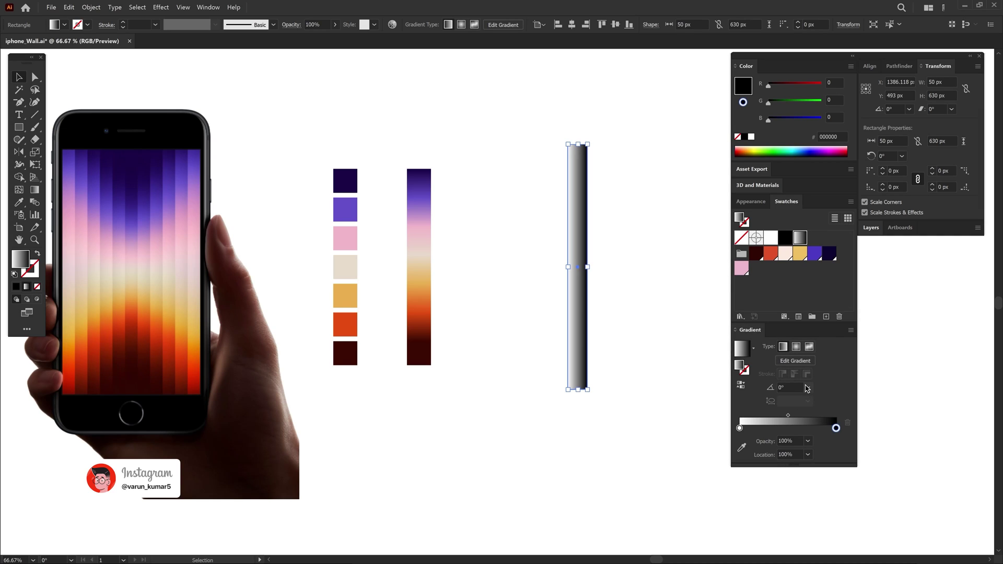
click(808, 387)
click(808, 333)
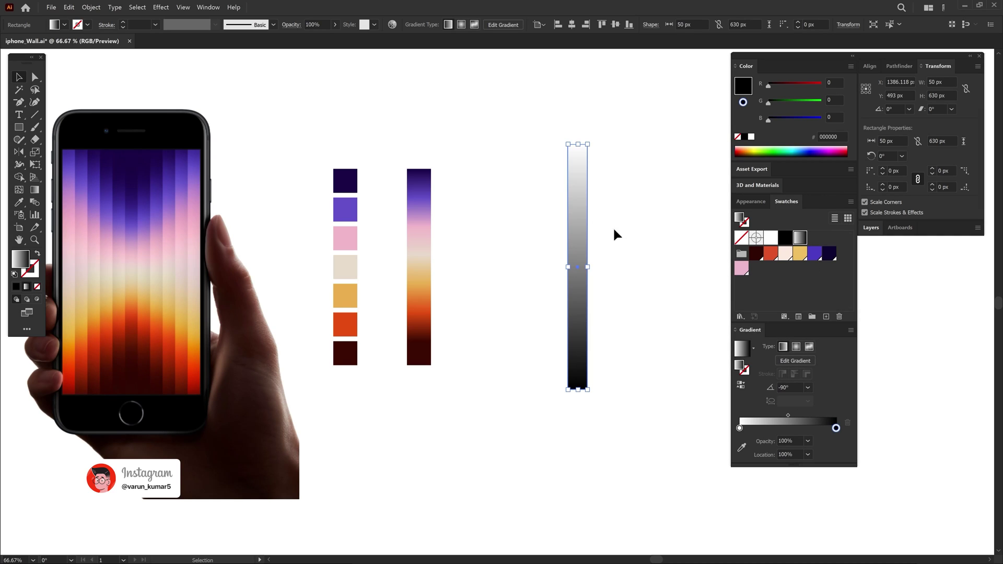
drag(571, 203, 540, 204)
click(575, 217)
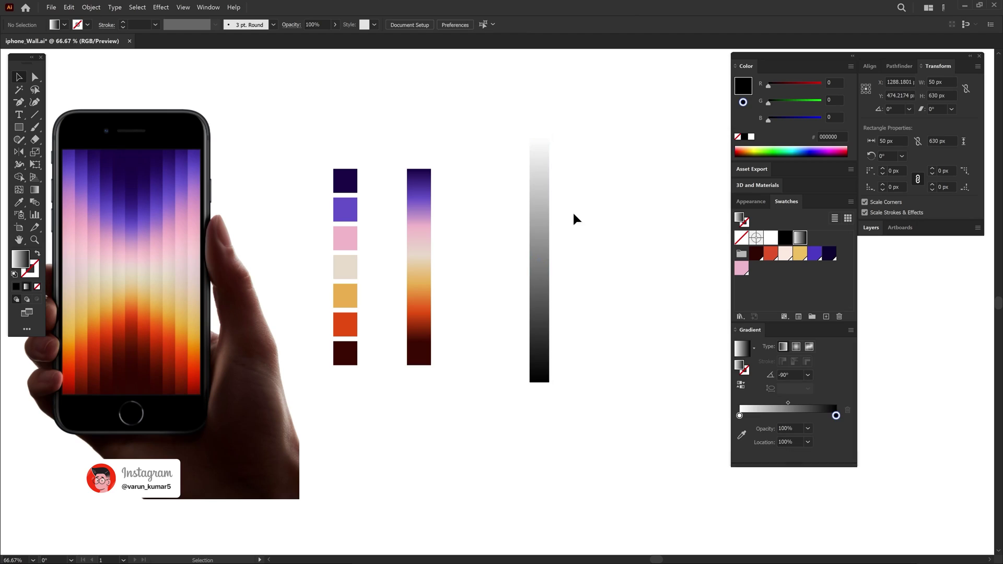
- Recolour the gradient's start stop with the dark purple square (1A0645) and its end stop with the dark maroon square (3B0A03)
click(543, 220)
click(740, 430)
key(i)
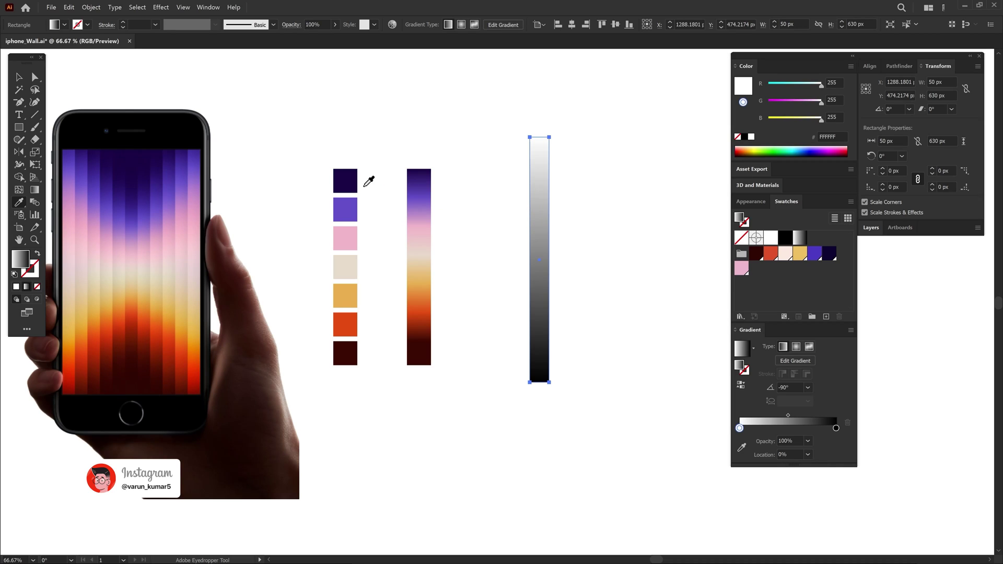
shift+click(347, 181)
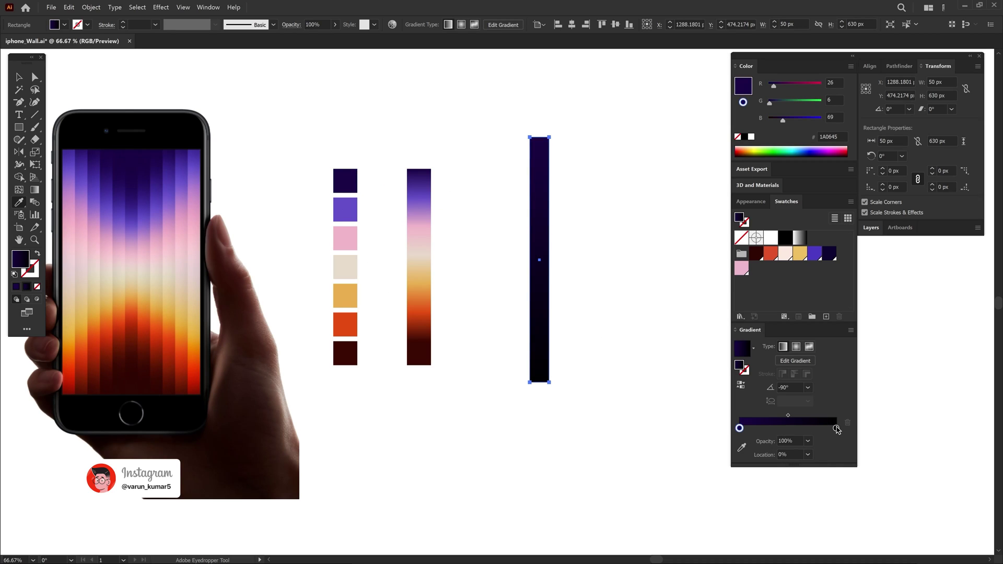
click(837, 428)
shift+click(349, 353)
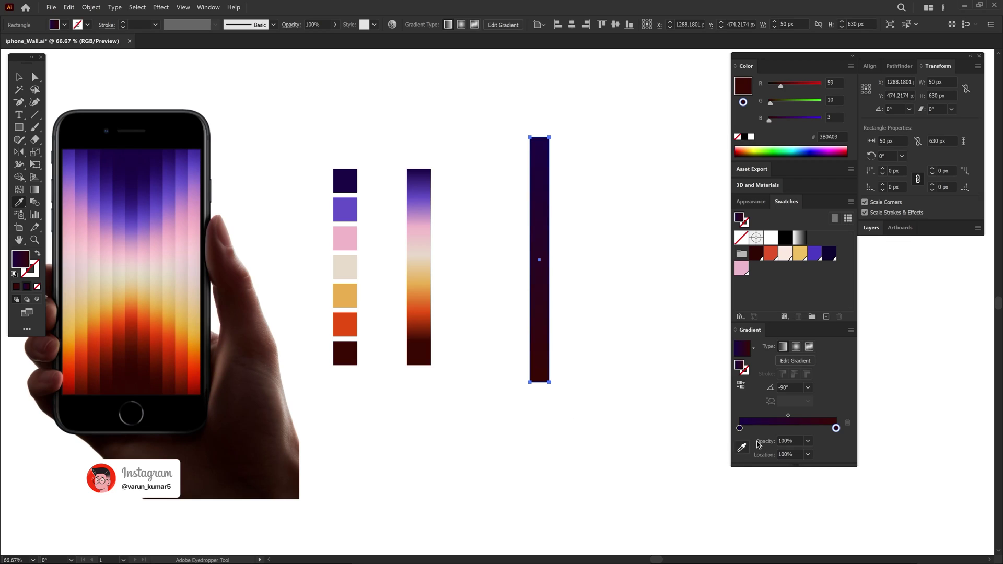
- Add a beige stop near the gradient's middle, plus purple and pink stops between the start and middle, sampled from the colour squares
click(789, 429)
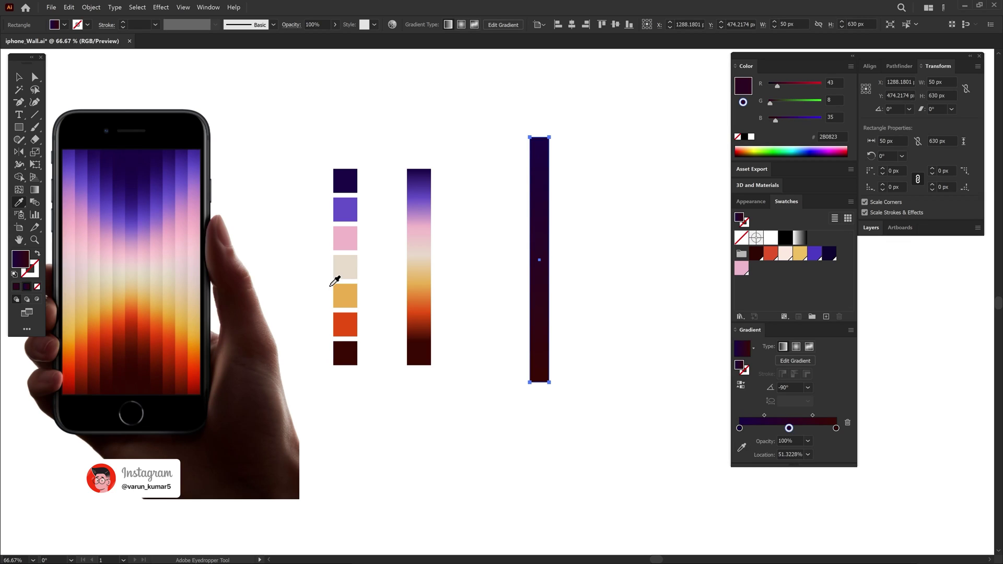
shift+click(344, 269)
click(755, 429)
shift+click(347, 209)
click(772, 429)
shift+click(346, 237)
- Add a golden yellow gradient stop at about 69% and an orange-red stop (E64E11) at about 84%, sampled from the squares
click(806, 428)
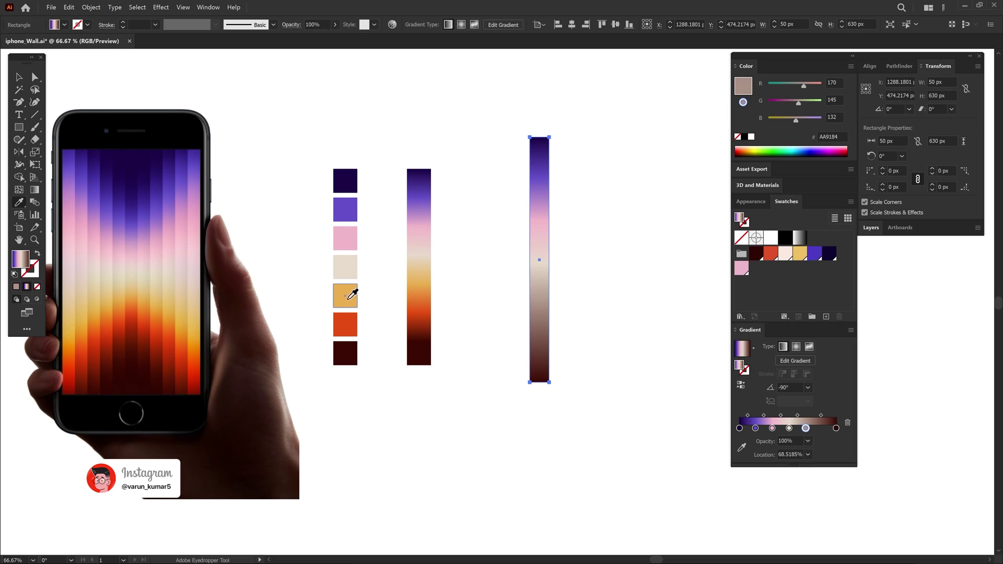
shift+click(347, 299)
click(821, 428)
shift+click(350, 325)
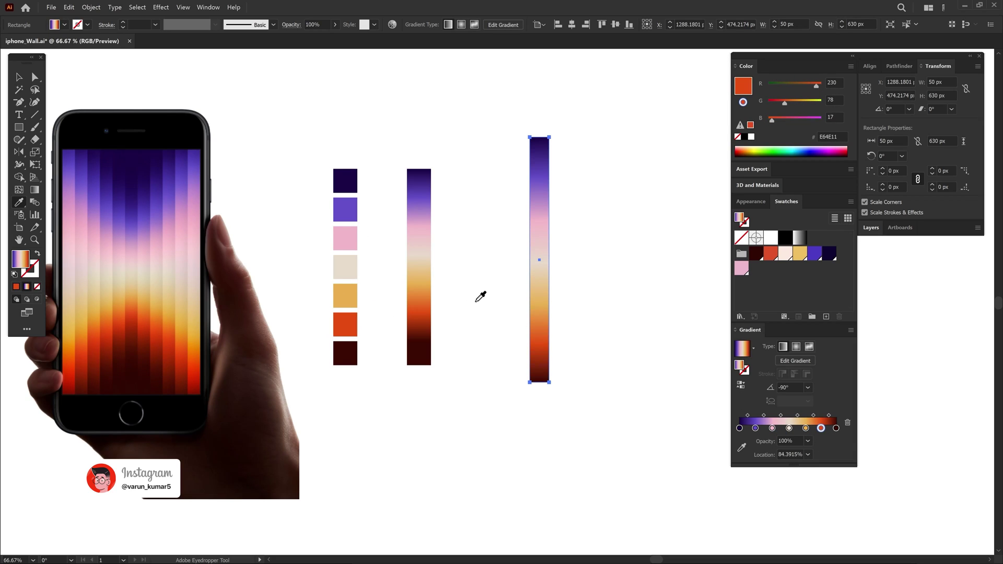
key(v)
click(579, 230)
- Delete the blended column of colour squares
click(427, 230)
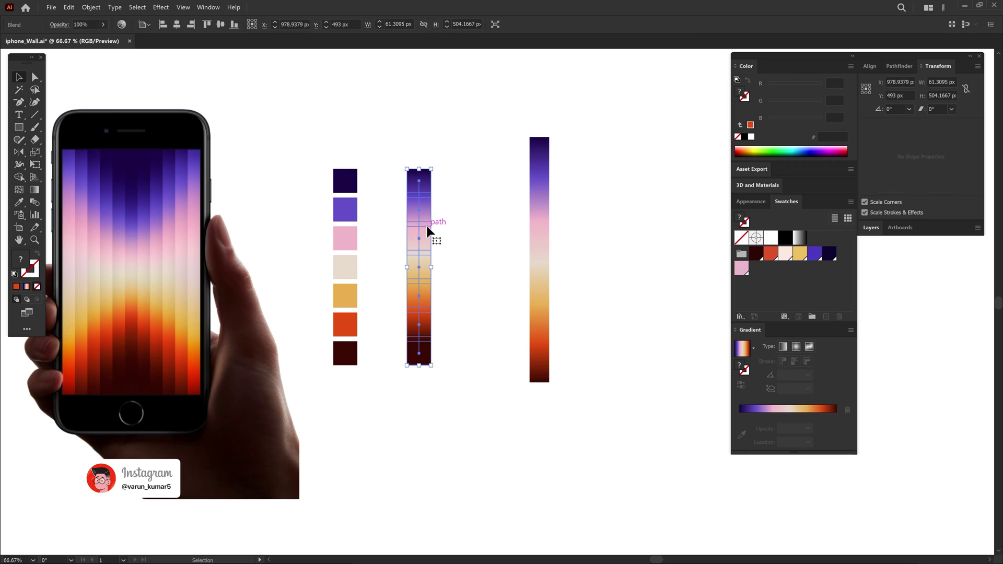
key(Delete)
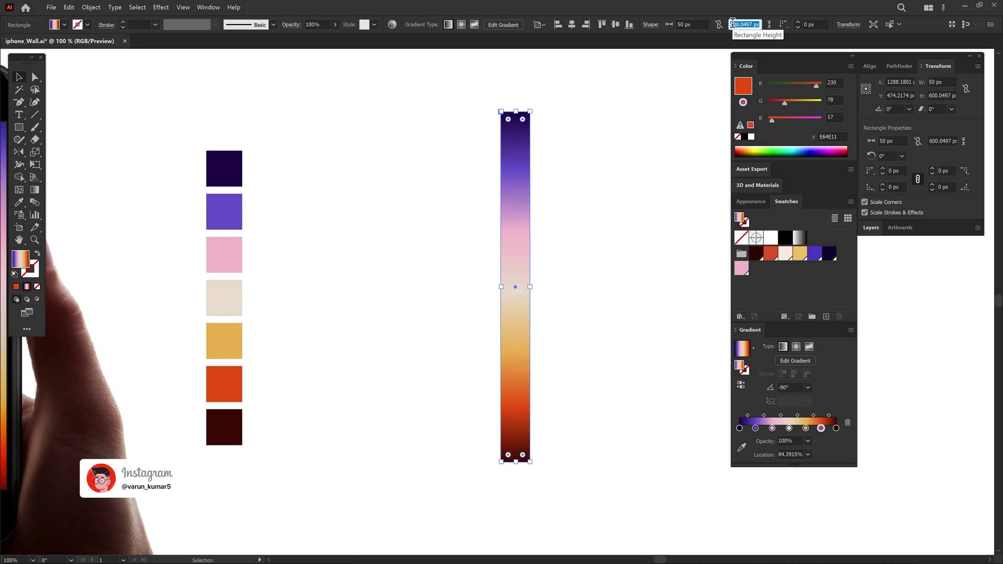
- Set the gradient rectangle's height to 600 px
text(600)
key(Return)
scroll(584, 350, down, 1)
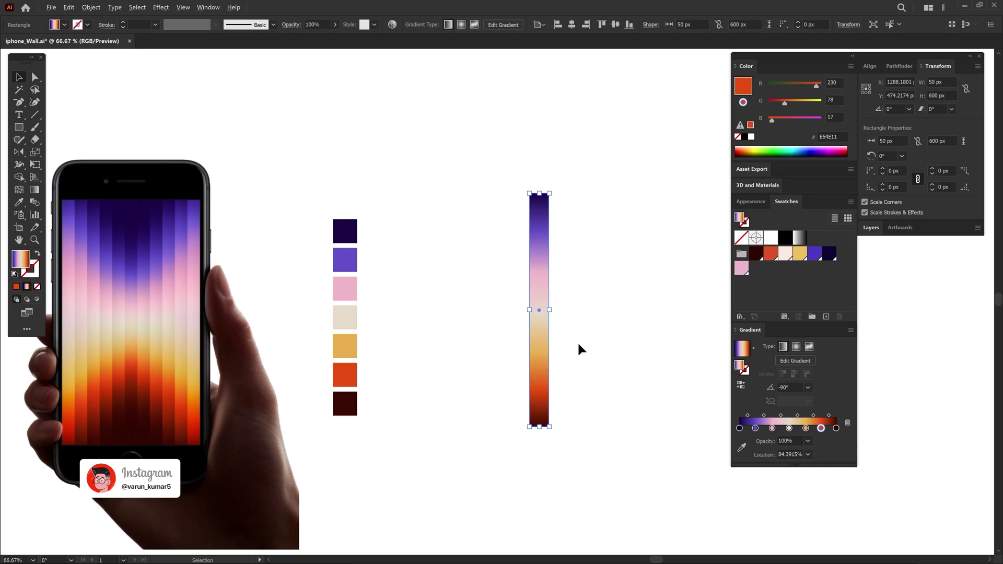
- Set the gradient rectangle's height to 400 px, keeping the width at 50 px
click(748, 25)
text(400)
key(Return)
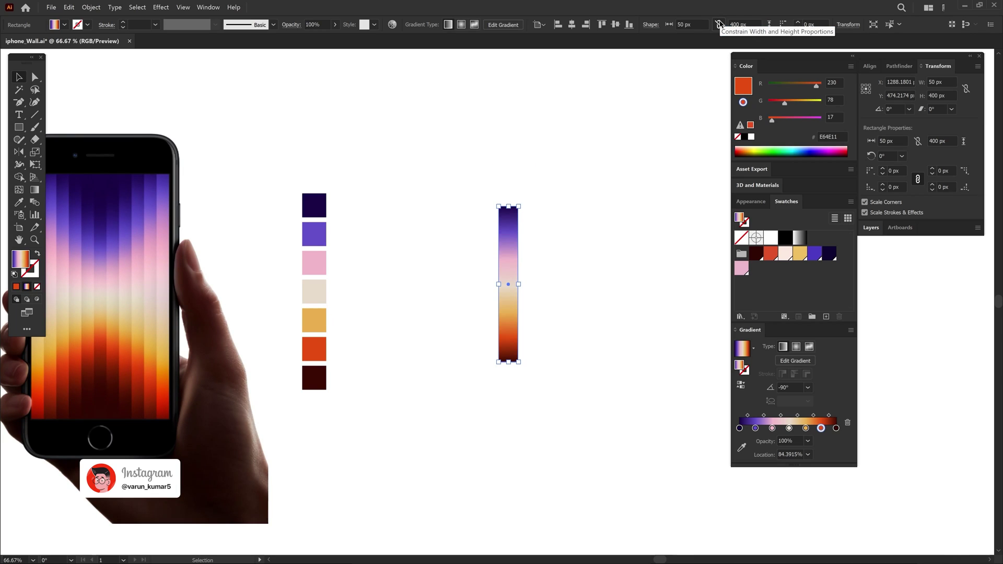
- Paste a copy of the gradient rectangle behind itself and enlarge it about its centre to about 360 by 685 px as a background
click(558, 301)
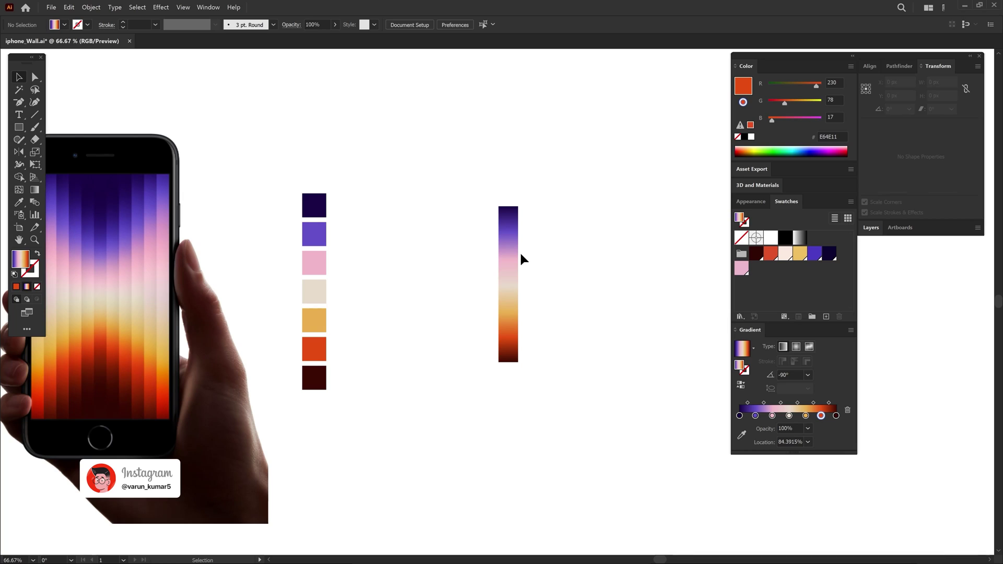
click(510, 265)
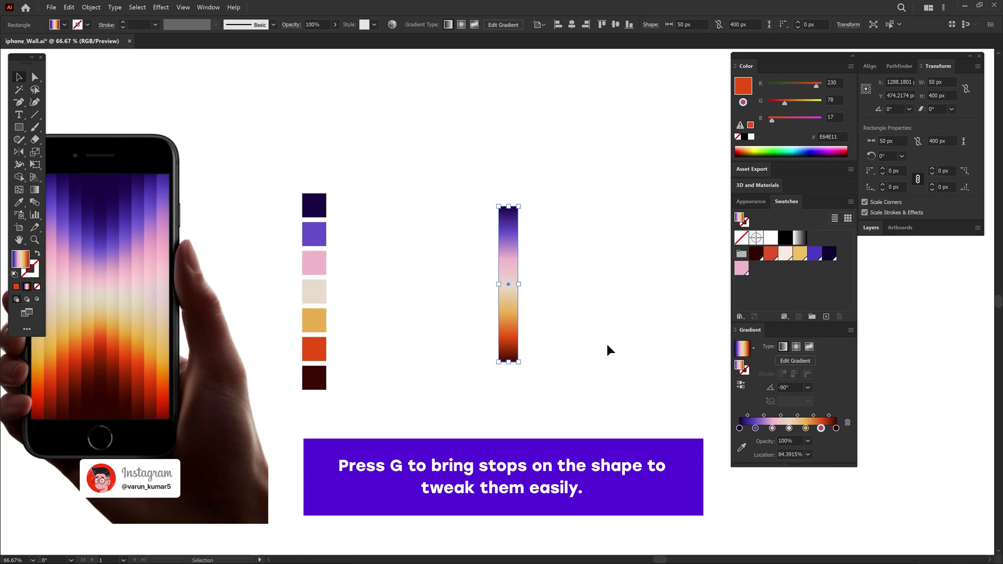
key(g)
scroll(517, 303, up, 1)
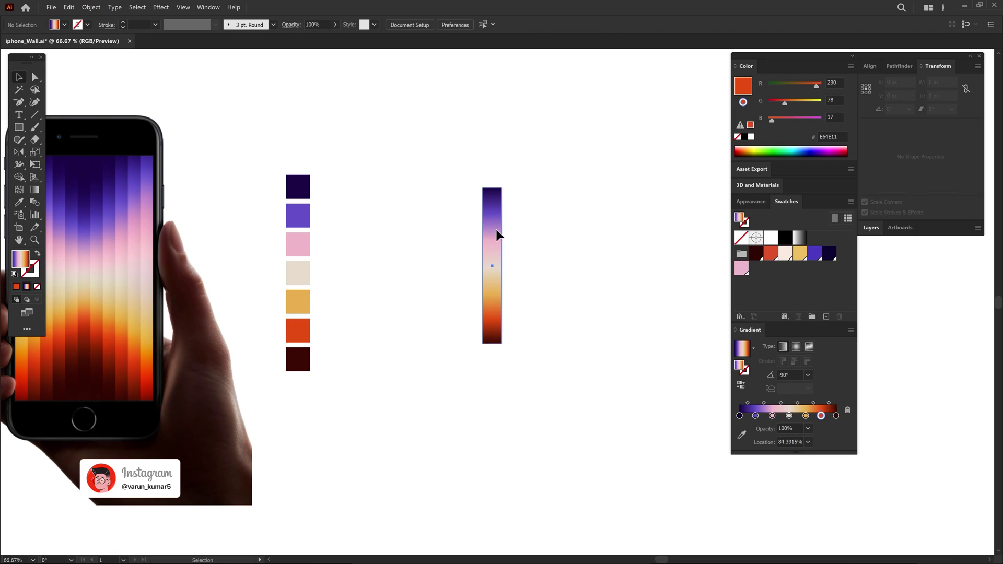
click(497, 230)
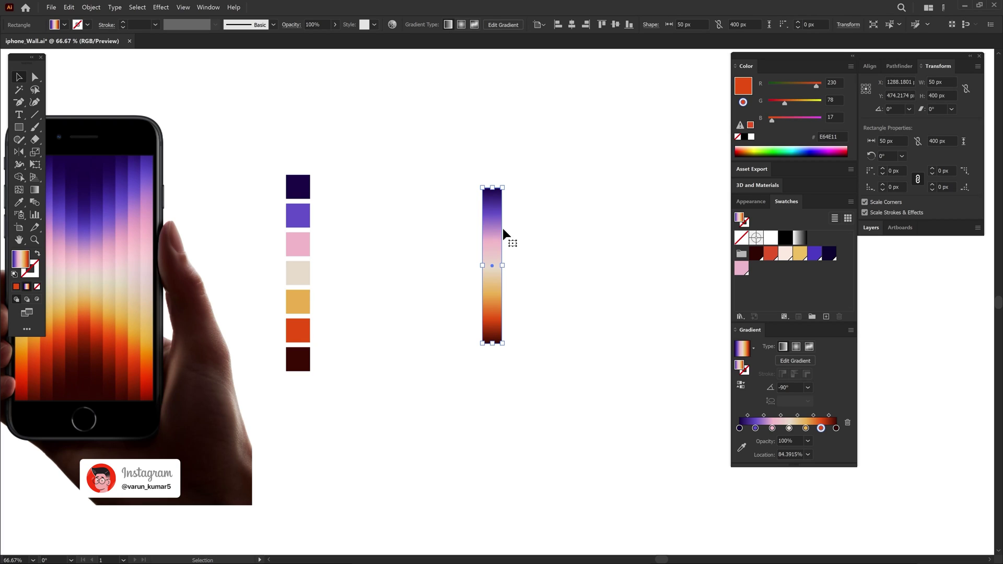
click(73, 7)
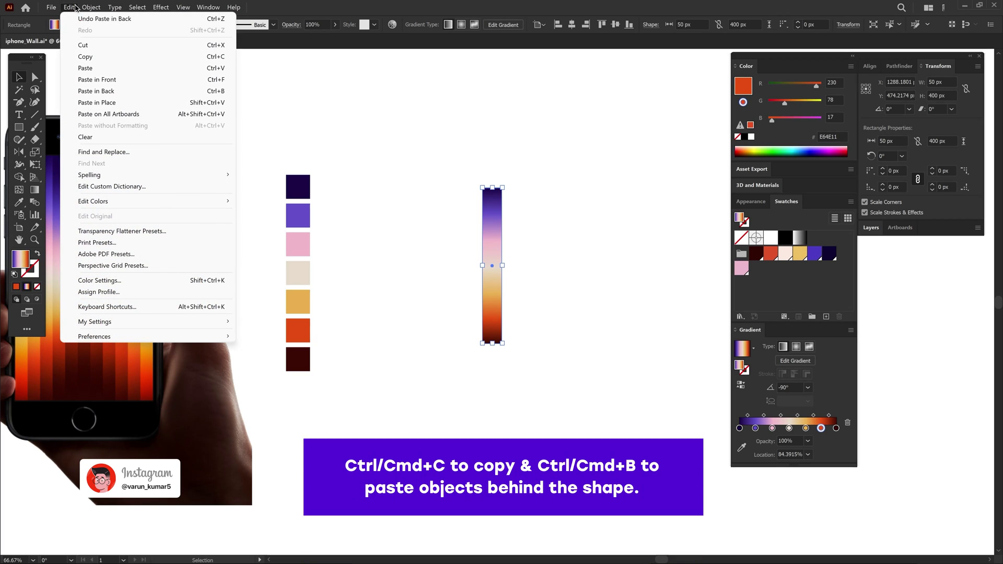
click(97, 93)
drag(502, 187, 562, 132)
- Shorten the background rectangle's gradient and centre it so solid dark purple fills the upper end and dark maroon the lower end
key(g)
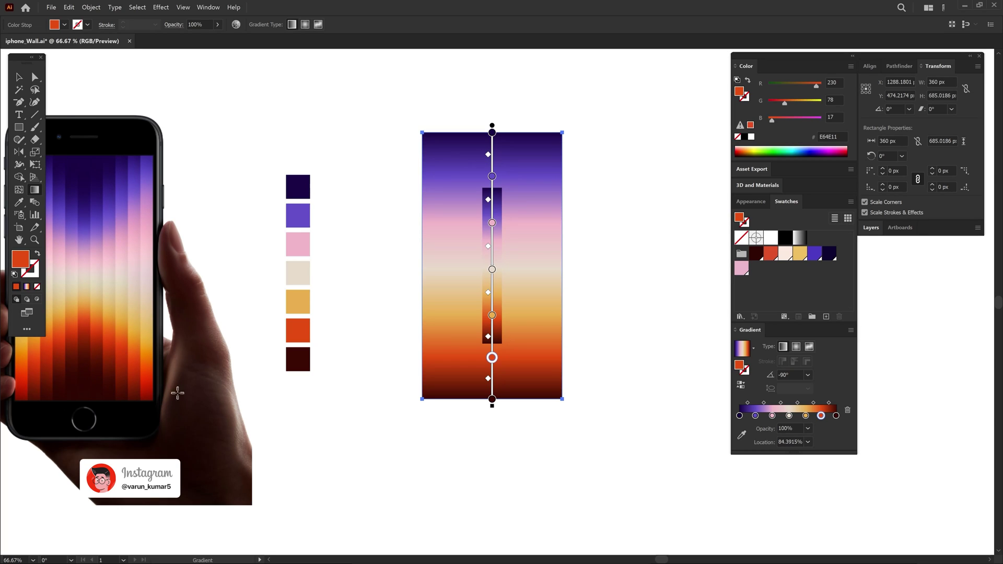
drag(493, 405, 492, 339)
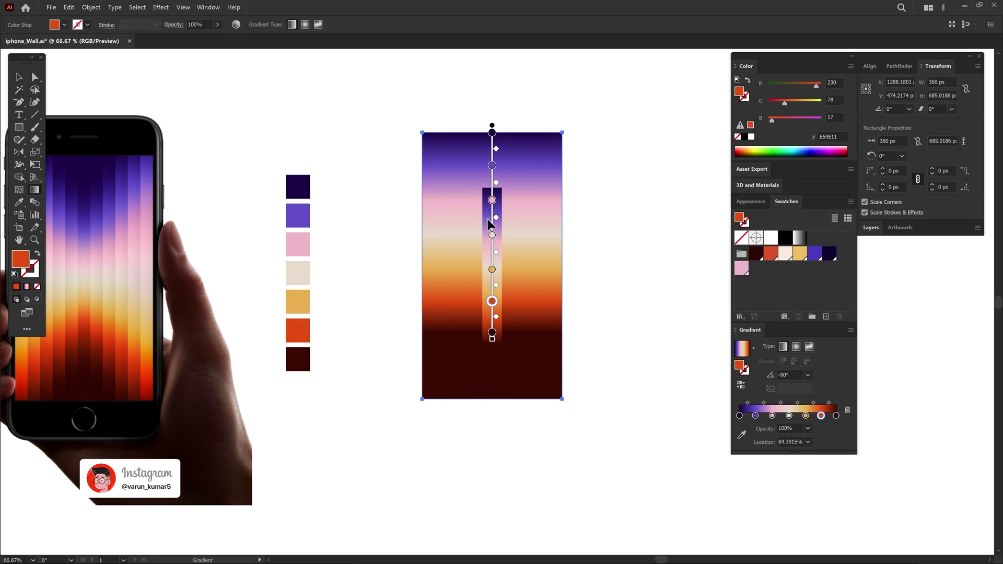
drag(491, 224, 491, 265)
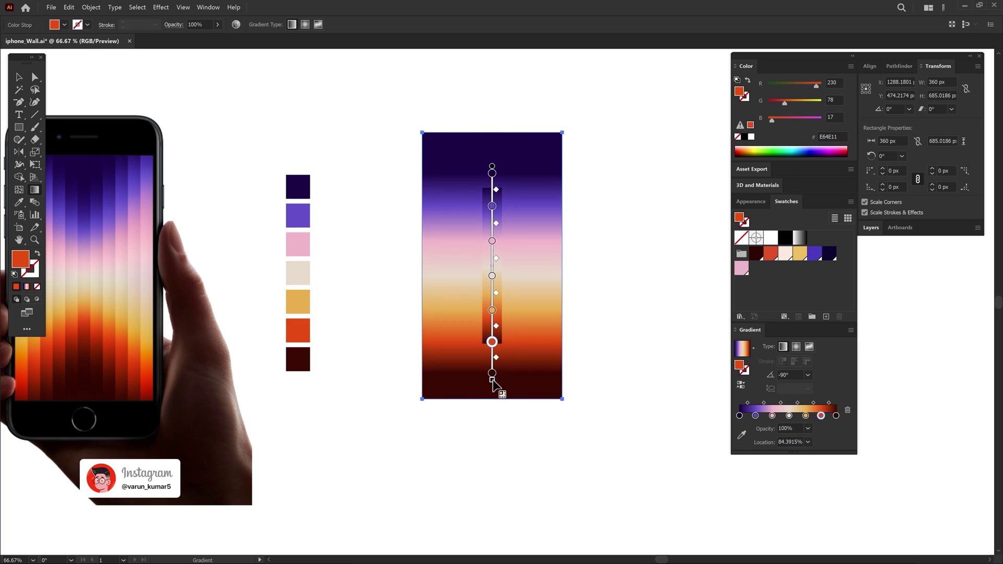
drag(492, 380, 492, 364)
drag(492, 164, 492, 177)
drag(492, 375, 492, 358)
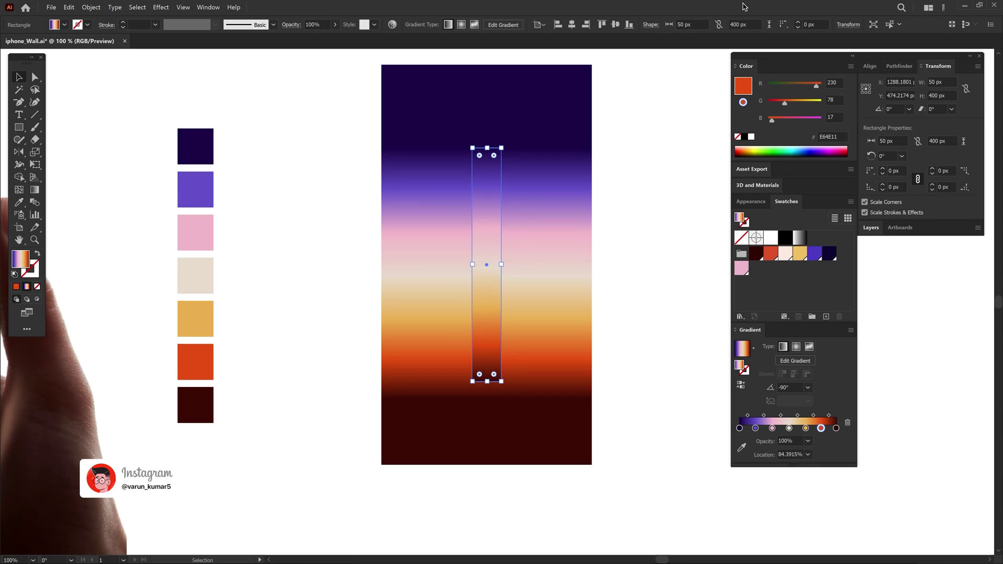
- Make a scaled copy of the narrow gradient strip at 100% horizontal and 130% vertical
click(699, 24)
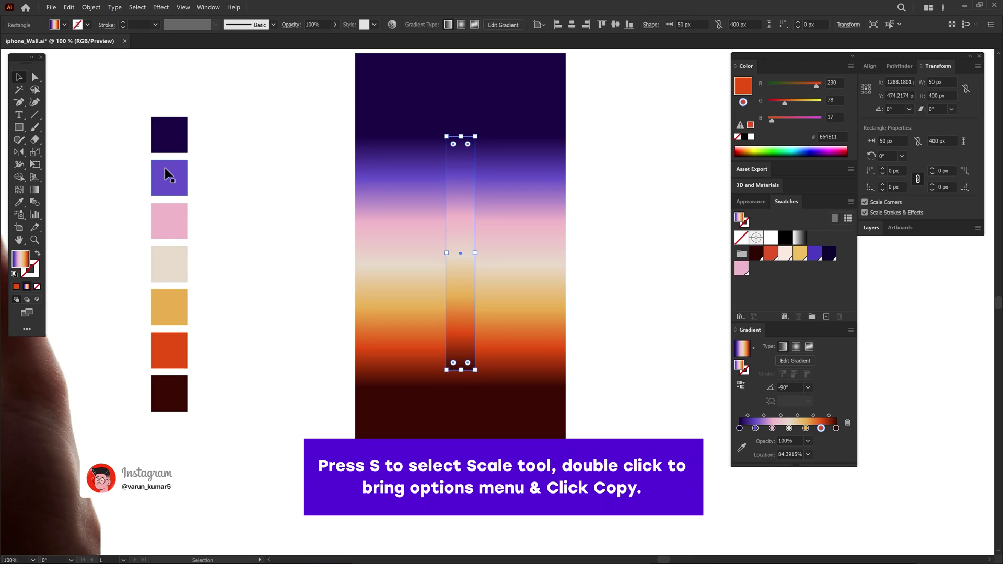
key(s)
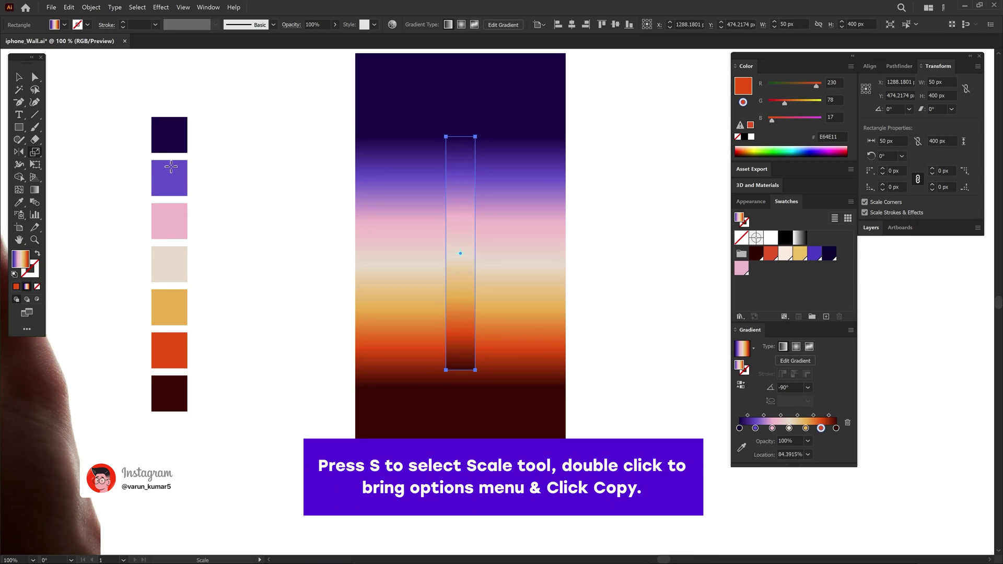
double_click(35, 154)
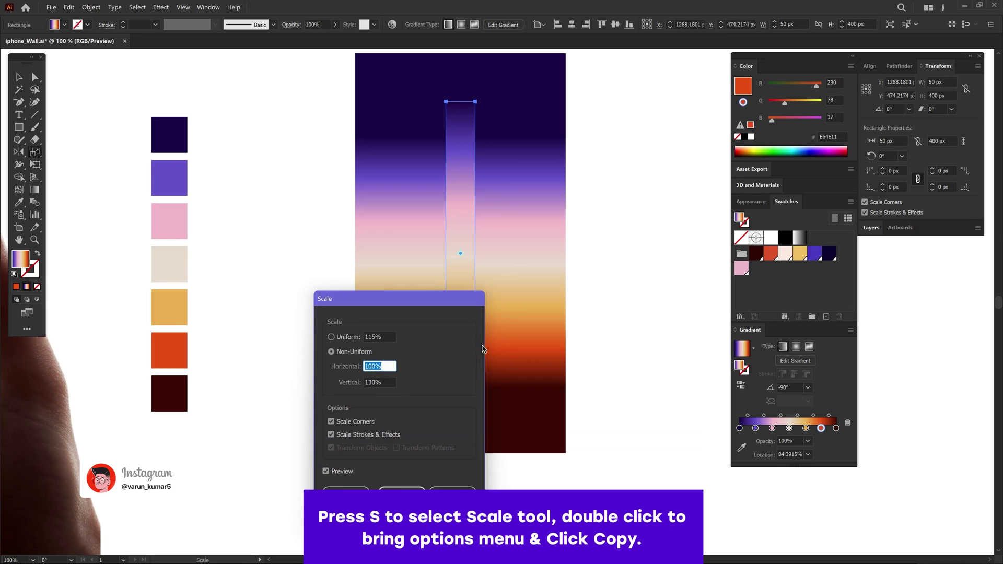
click(331, 353)
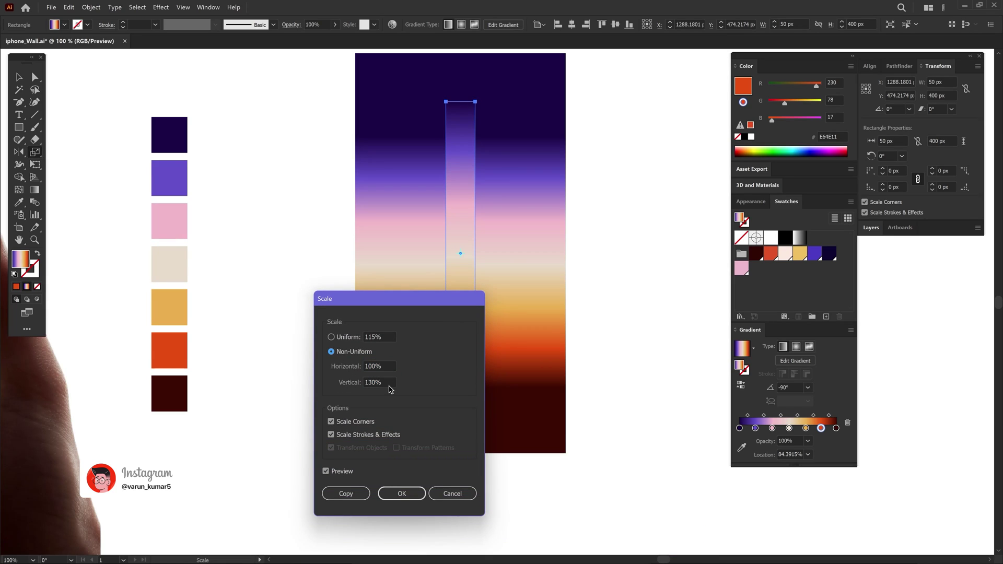
drag(388, 381, 356, 381)
click(358, 497)
- Place the taller strip flush against the right edge of the original strip, using Smart Guides and Snap to Point
drag(452, 280, 497, 276)
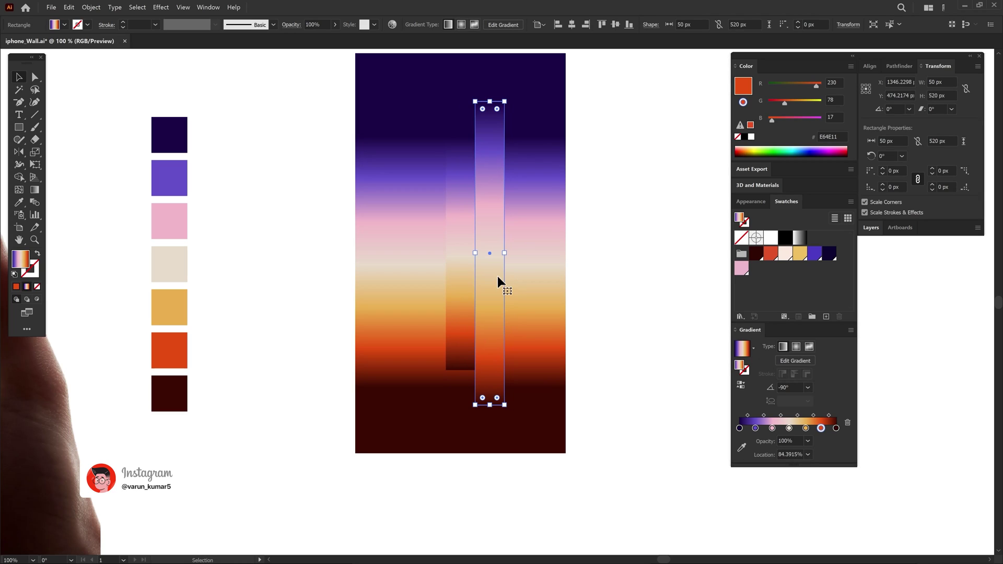
click(178, 7)
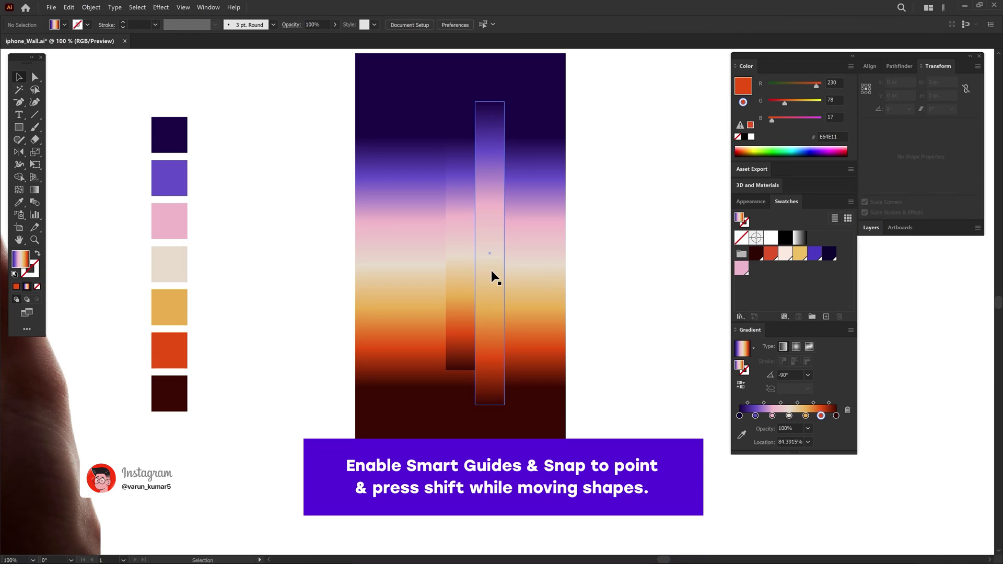
mouse_move(491, 271)
mouse_down()
mouse_move(512, 268)
mouse_move(494, 265)
mouse_up()
click(183, 6)
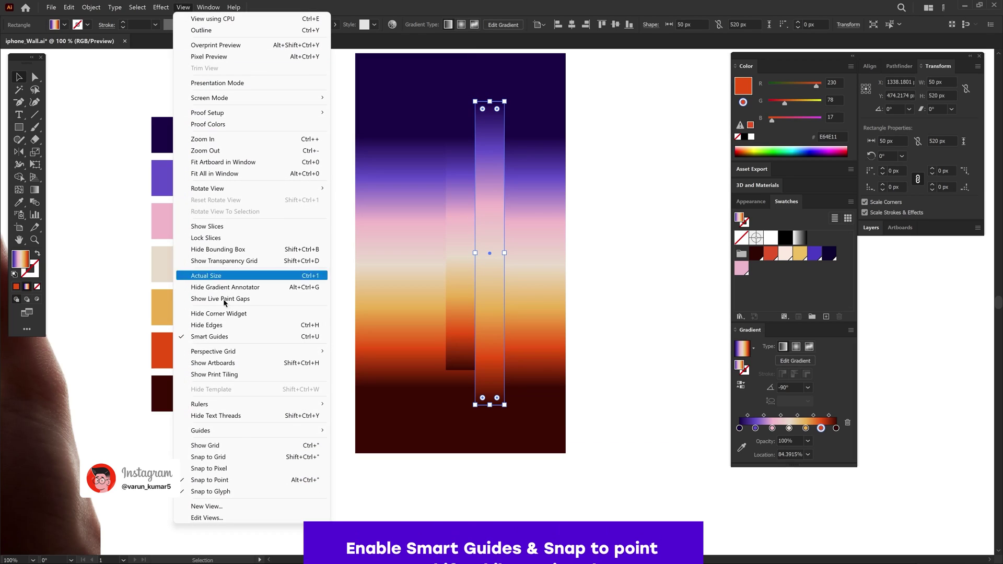
click(214, 480)
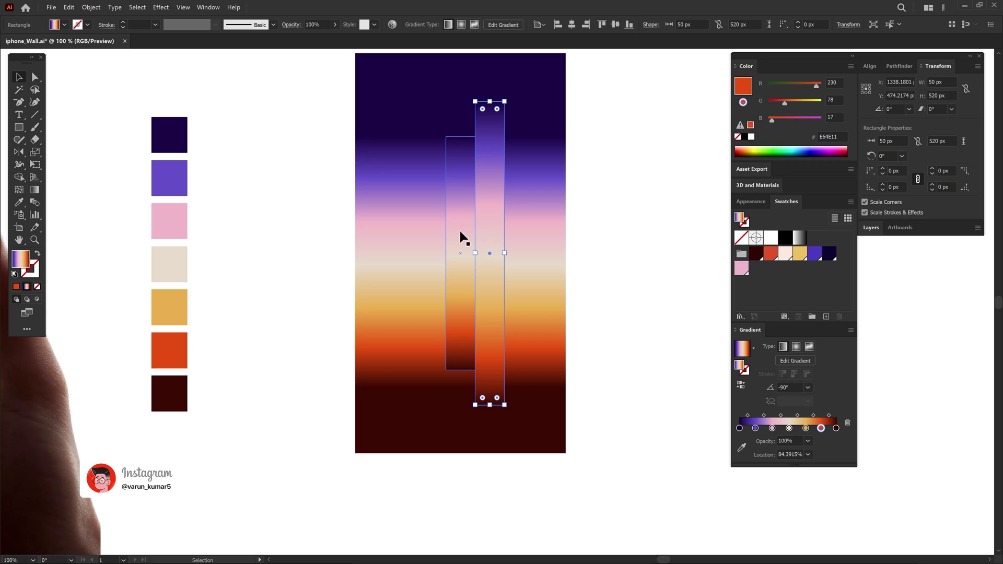
- Make a copy of the taller strip scaled 130% vertically and move it to the right of the previous strip
key(ctrl+minus)
scroll(208, 239, up, 1)
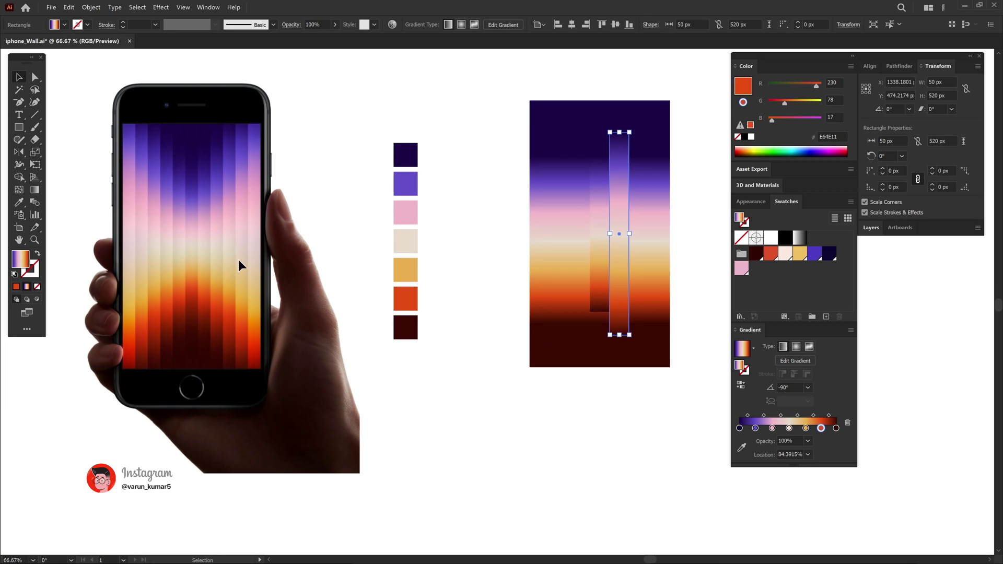
key(ctrl+1)
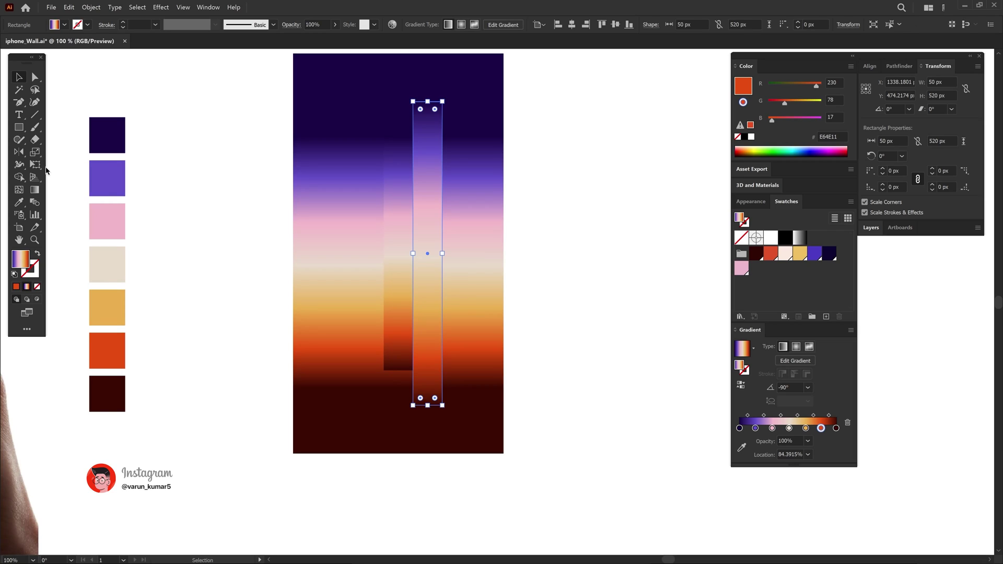
click(34, 152)
double_click(34, 152)
click(354, 352)
drag(387, 383, 359, 385)
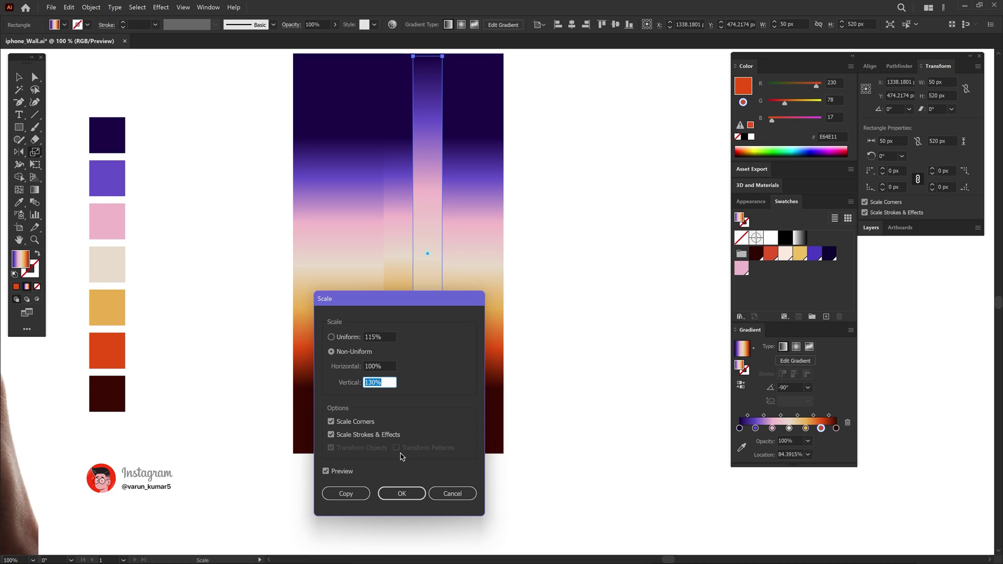
click(346, 494)
key(v)
drag(425, 290, 539, 274)
- Add three more copies, each scaled 130% vertically from the last, and line them up edge to edge on the right
double_click(35, 152)
click(346, 494)
key(v)
click(34, 152)
double_click(34, 152)
click(346, 494)
key(v)
double_click(35, 152)
click(347, 490)
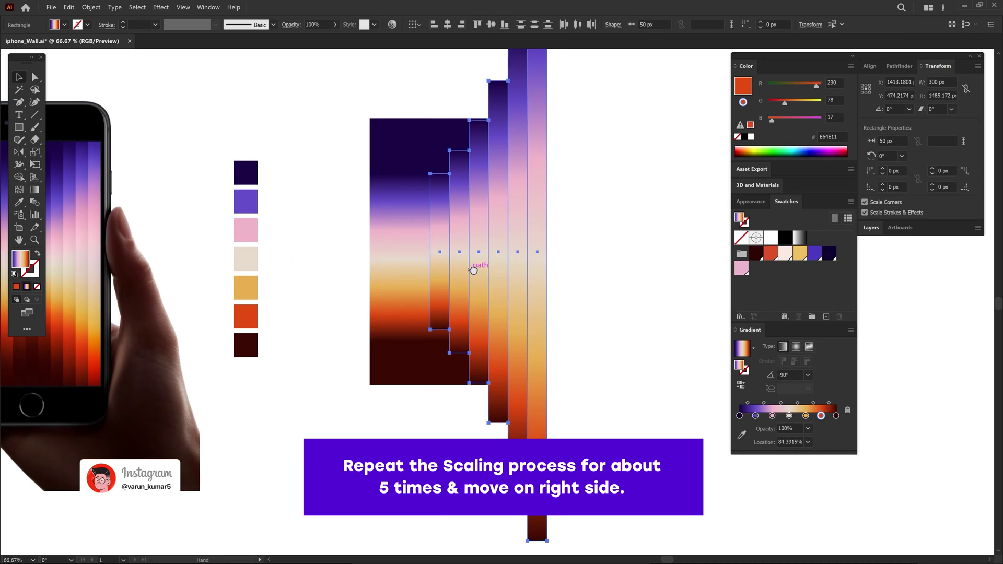
drag(475, 264, 518, 291)
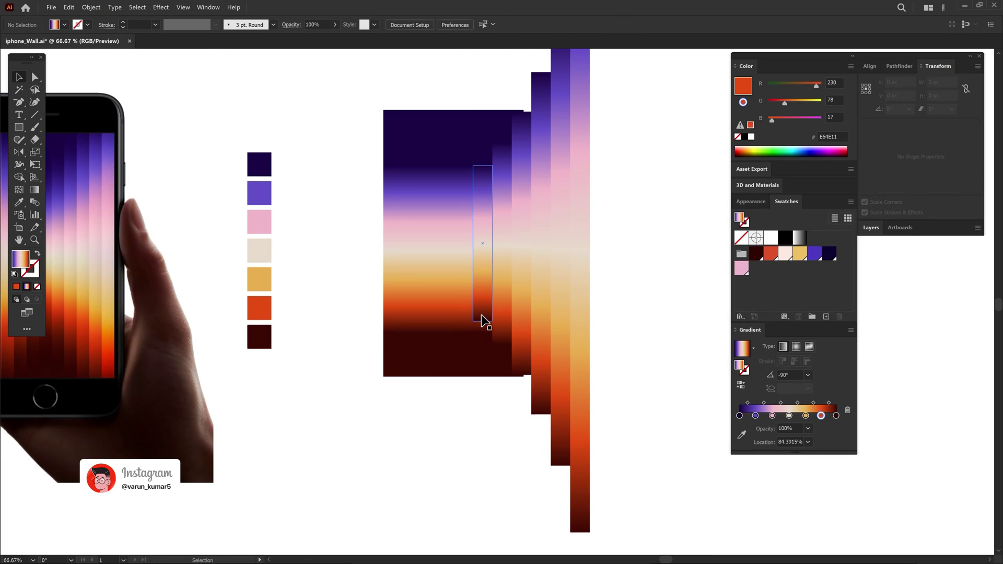
- Reflect a copy of the five taller strips across the vertical axis and place it against the left side of the centre strip
scroll(120, 302, left, 3)
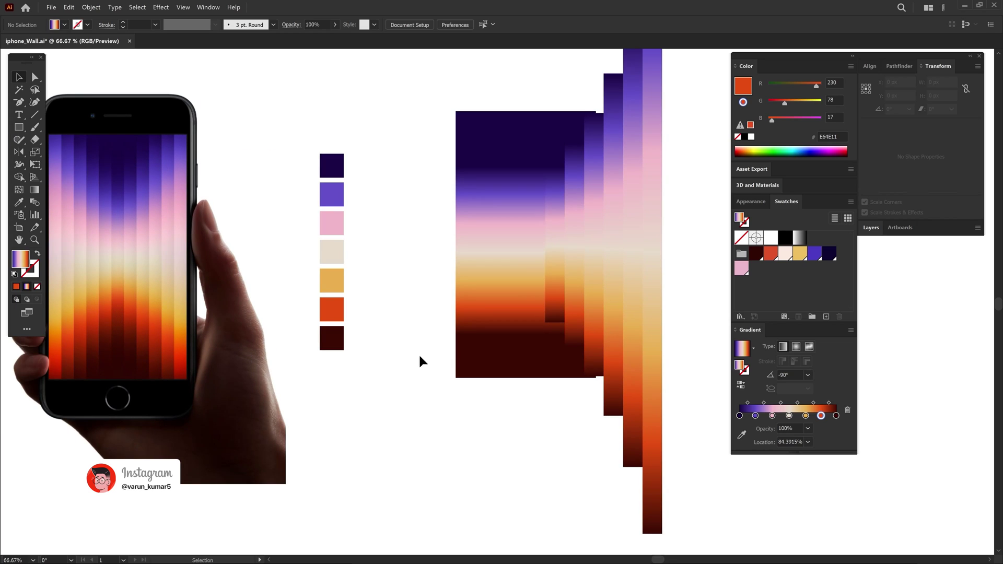
scroll(512, 260, left, 2)
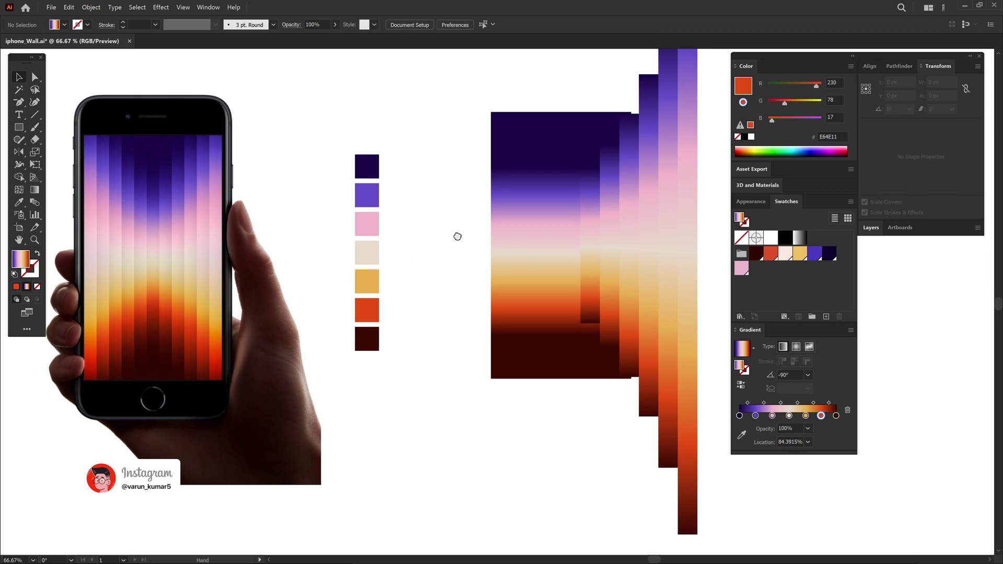
drag(454, 236, 372, 245)
drag(644, 205, 523, 260)
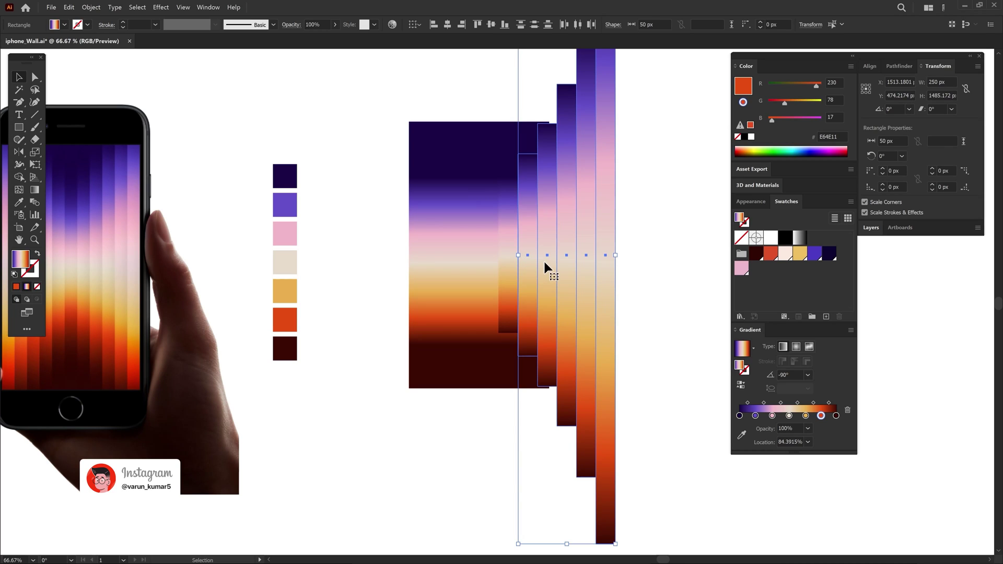
right_click(535, 218)
mouse_move(578, 388)
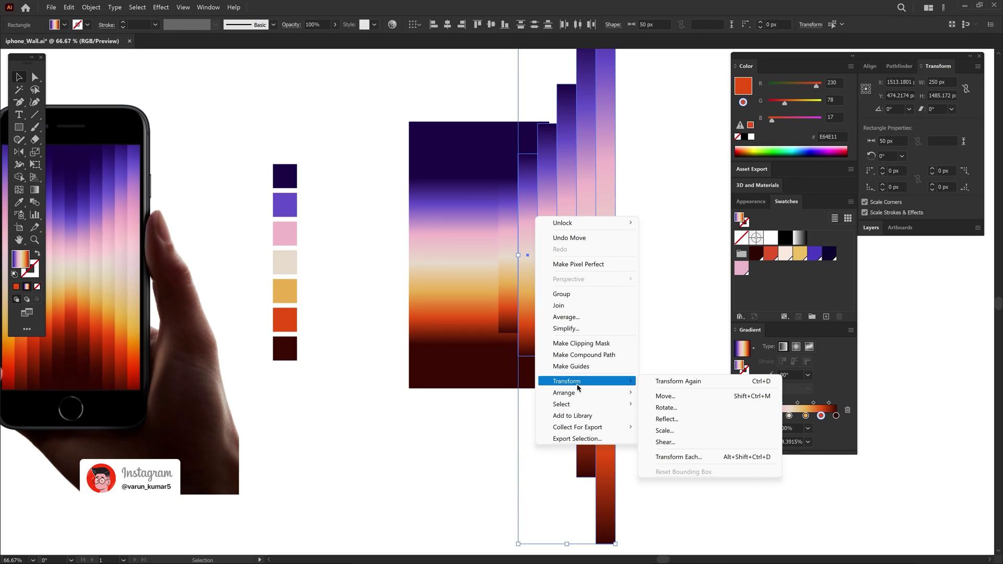
click(666, 419)
click(619, 278)
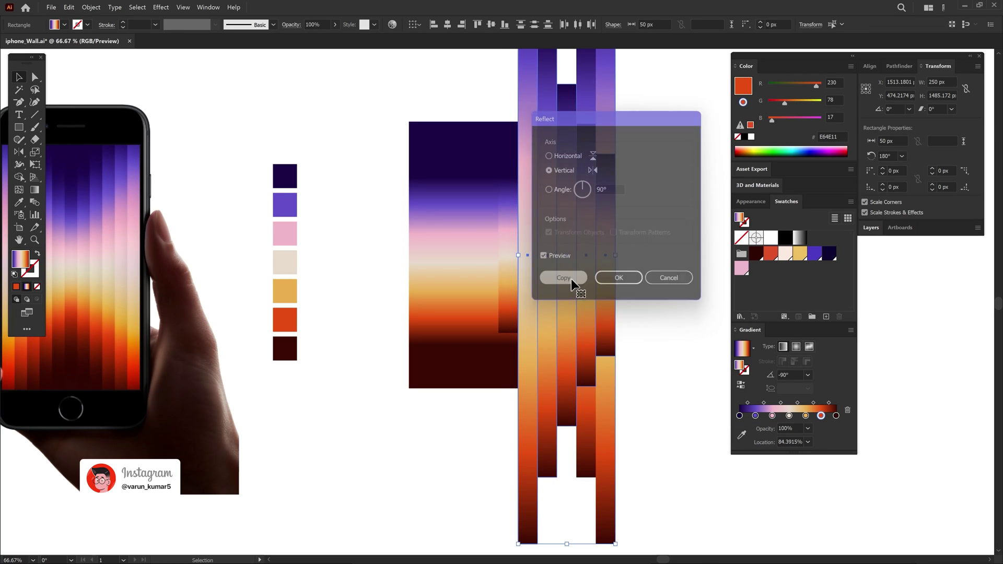
drag(606, 282, 492, 272)
key(ctrl+shift+a)
- Narrow the full set of strips to about 414 px overall width and centre it over the background
drag(669, 297, 410, 162)
drag(565, 274, 546, 274)
drag(595, 255, 572, 257)
key(shift+Left)
click(582, 285)
drag(489, 352, 477, 330)
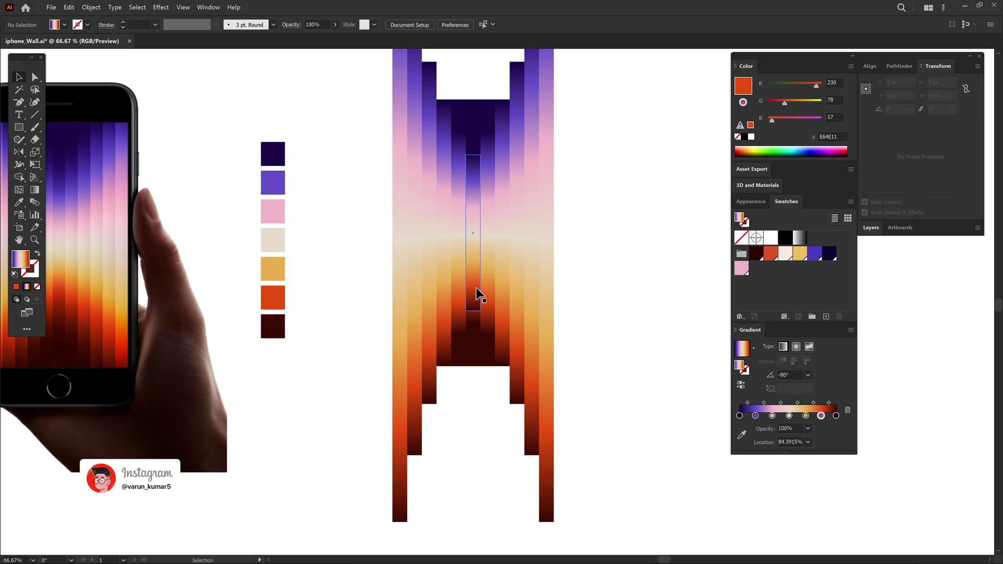
- Adjust the ends of the centre strip's gradient so that they fade into the background colours
click(472, 242)
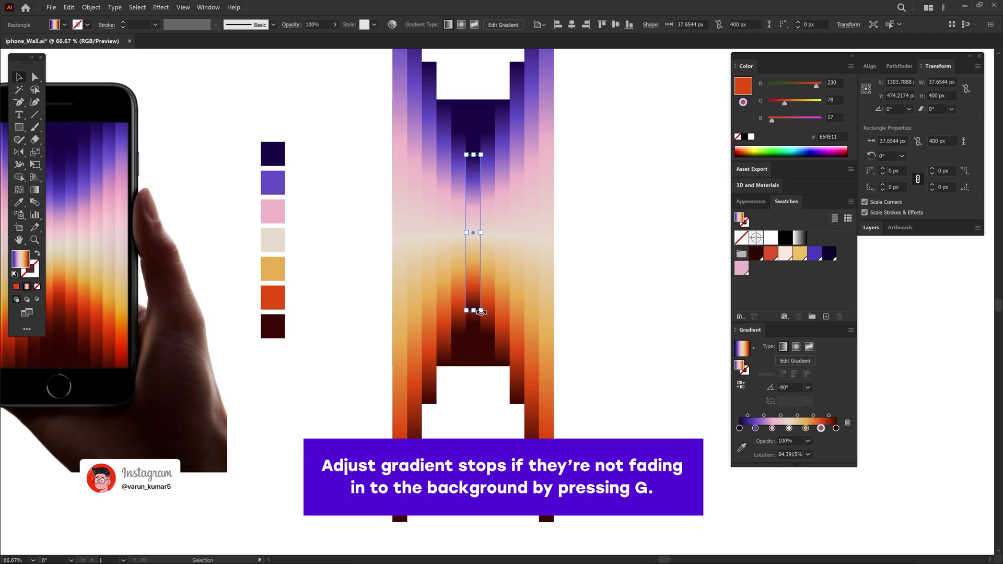
key(g)
scroll(473, 319, up, 4)
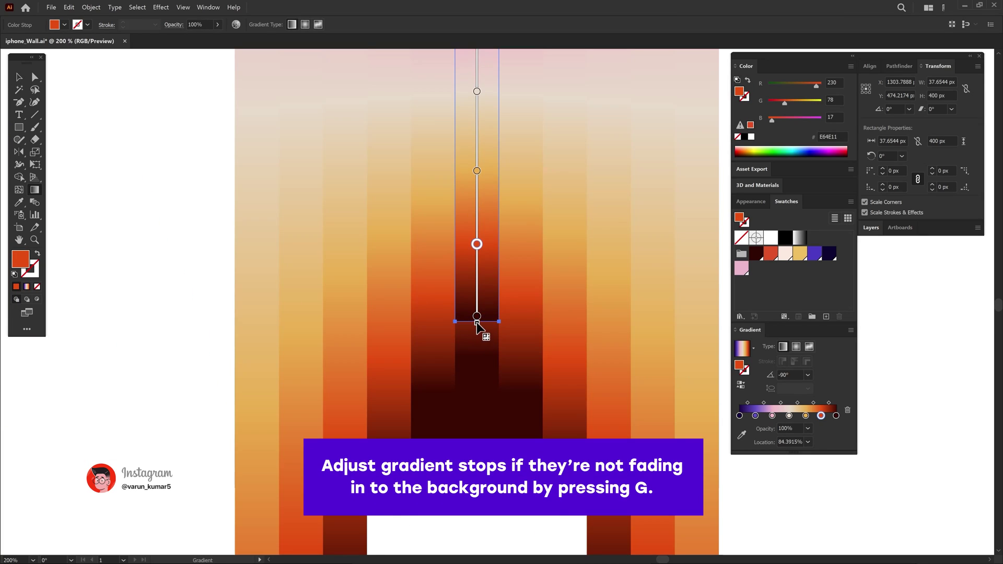
scroll(475, 328, down, 3)
key(v)
click(497, 410)
click(473, 374)
key(g)
scroll(468, 362, up, 1)
mouse_move(468, 361)
mouse_down()
mouse_move(468, 329)
mouse_move(483, 358)
mouse_up()
scroll(468, 328, down, 1)
- Enlarge the background rectangle to about 414 by 799 px and tighten its gradient around the centre to blend with the strips
key(v)
click(576, 251)
scroll(576, 251, down, 1)
click(482, 324)
click(482, 386)
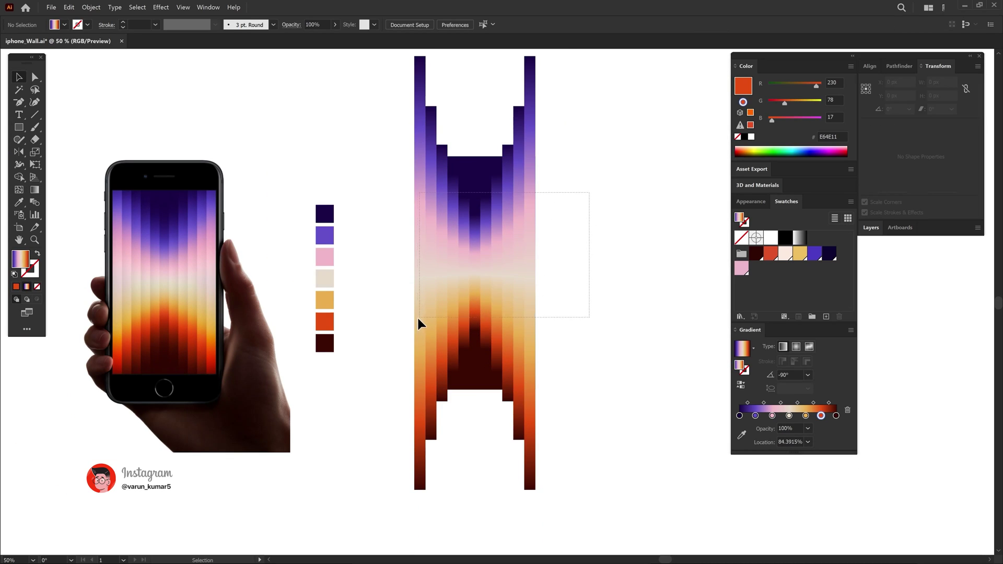
- Group all the gradient strips, leaving out the background rectangle
drag(418, 318, 418, 316)
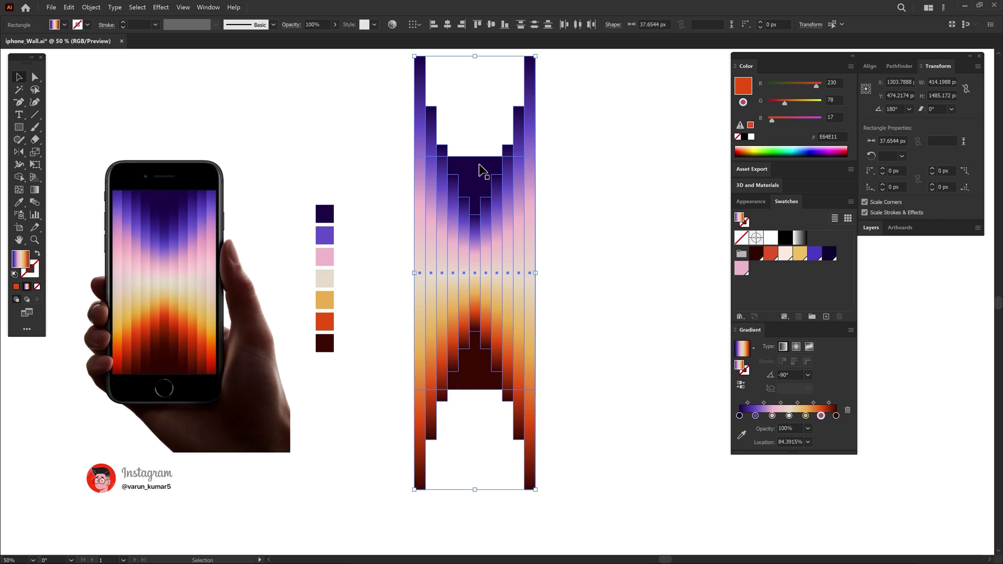
right_click(459, 254)
click(493, 313)
- Paste a copy of the background rectangle in front of the strip group and select it together with the group
click(575, 212)
key(ctrl+f)
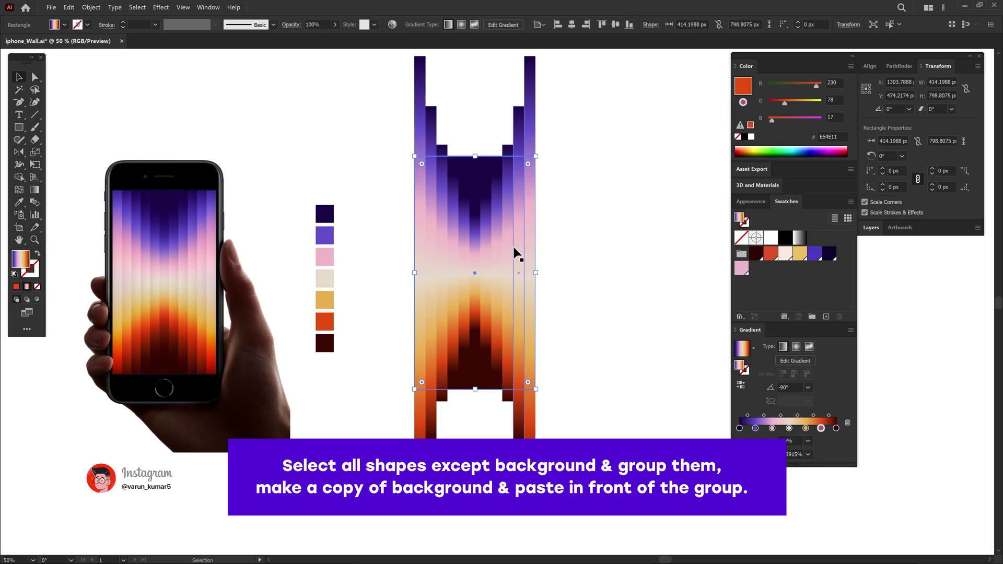
click(513, 248)
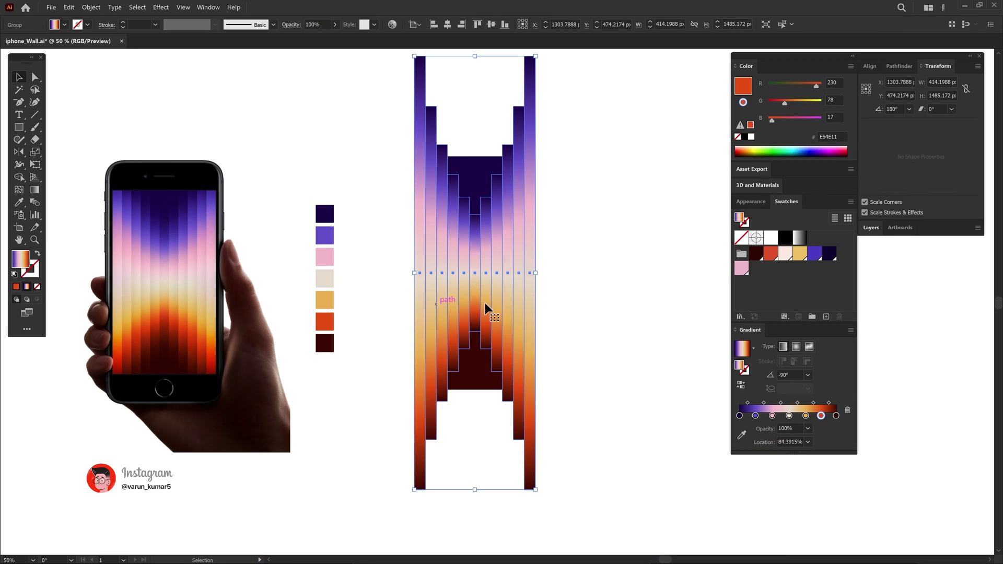
key(a)
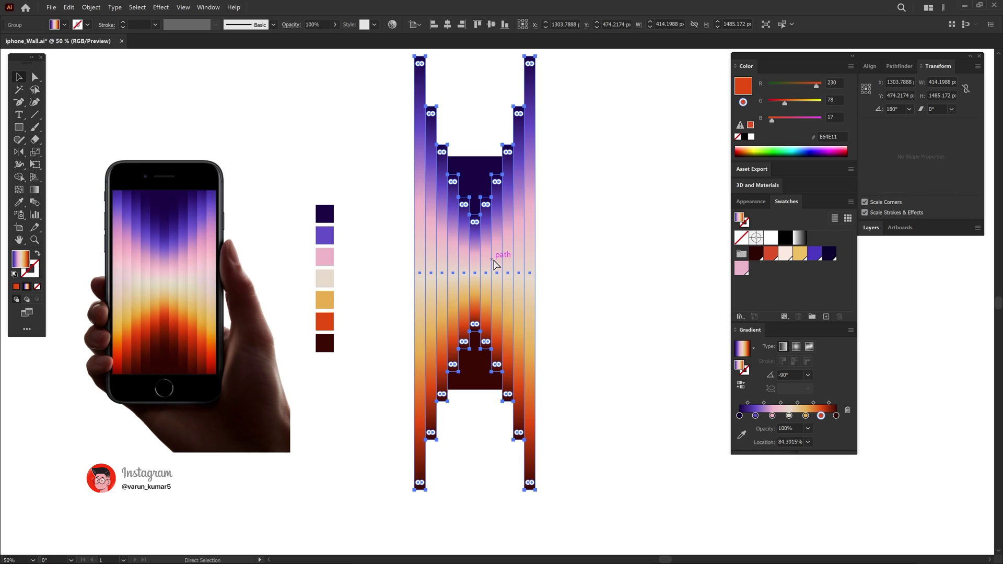
key(ctrl+z)
shift+click(428, 121)
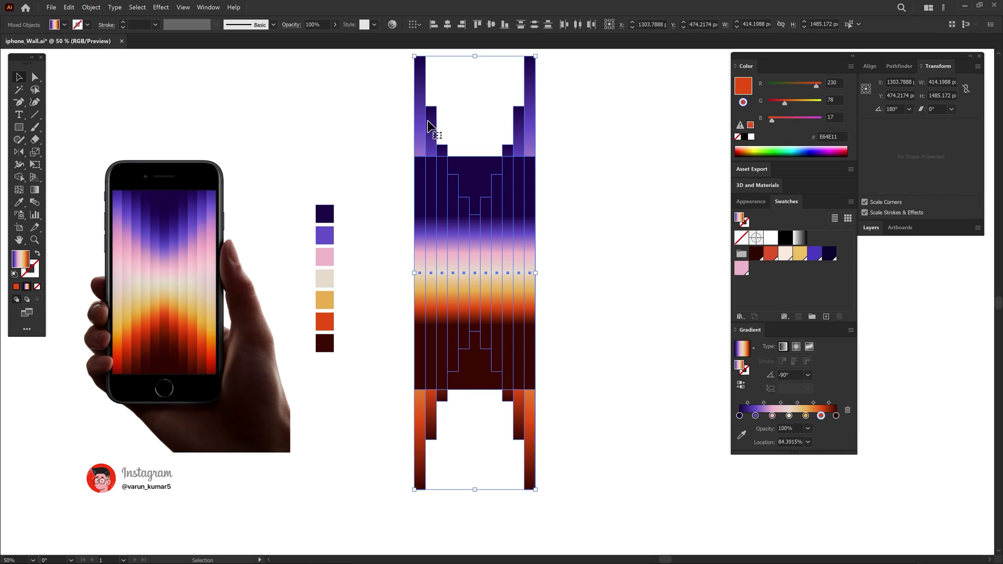
- Make a clipping mask from the front rectangle and the strip group to crop the strips to the rectangle
right_click(443, 212)
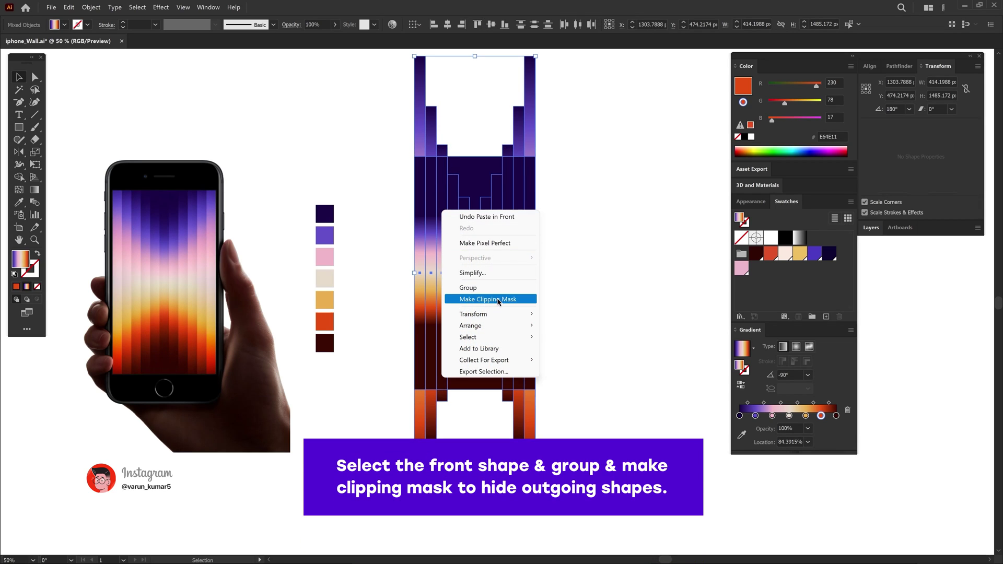
click(469, 300)
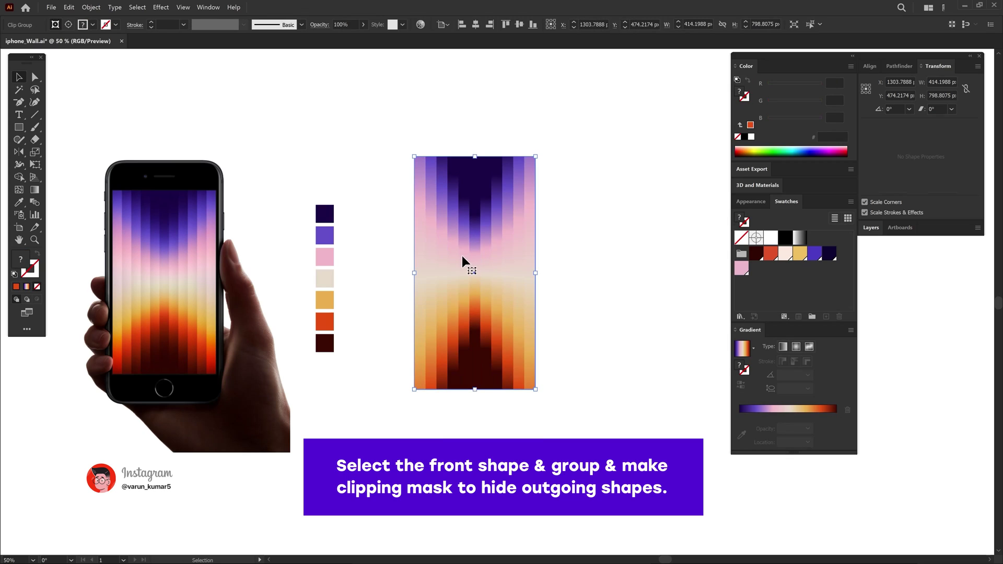
click(583, 224)
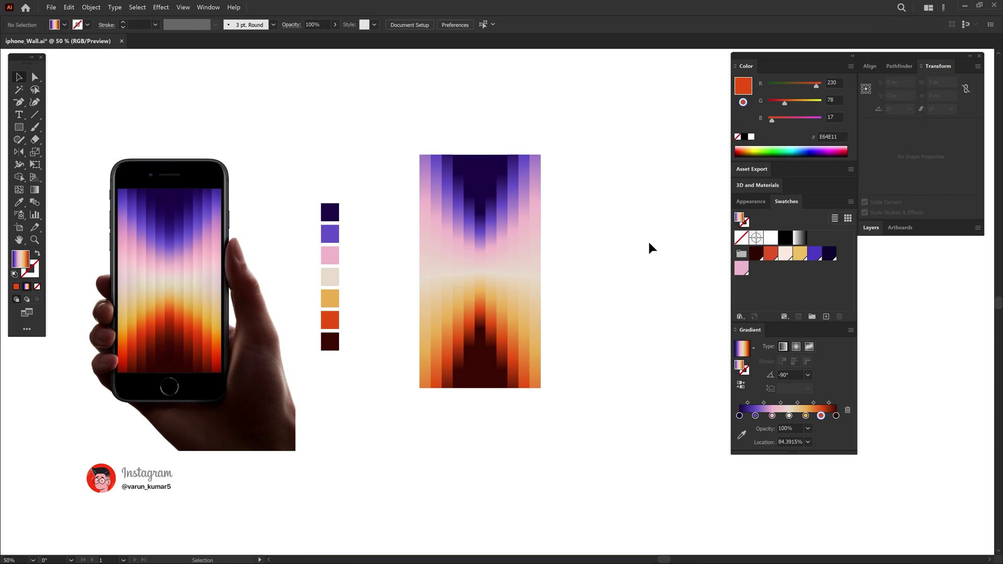
- Select the whole finished wallpaper and place a duplicate of it beside the original with a small gap
scroll(640, 236, right, 1)
drag(546, 132, 343, 421)
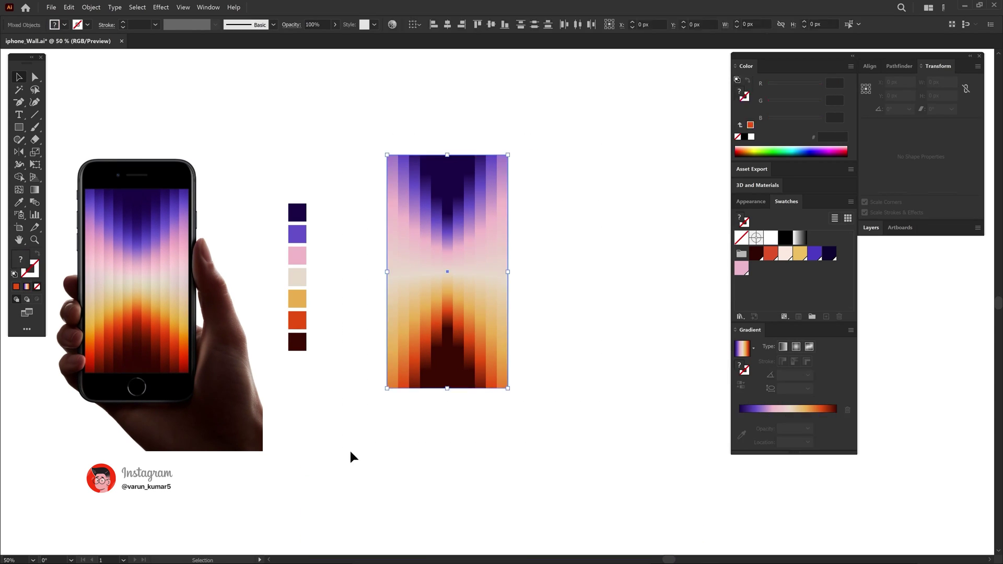
drag(459, 375, 427, 376)
drag(424, 295, 585, 291)
drag(621, 273, 563, 273)
- Recolor the duplicate wallpaper by rotating its linked colours on the Recolor Artwork wheel towards teal, lilac, coral and magenta
click(69, 7)
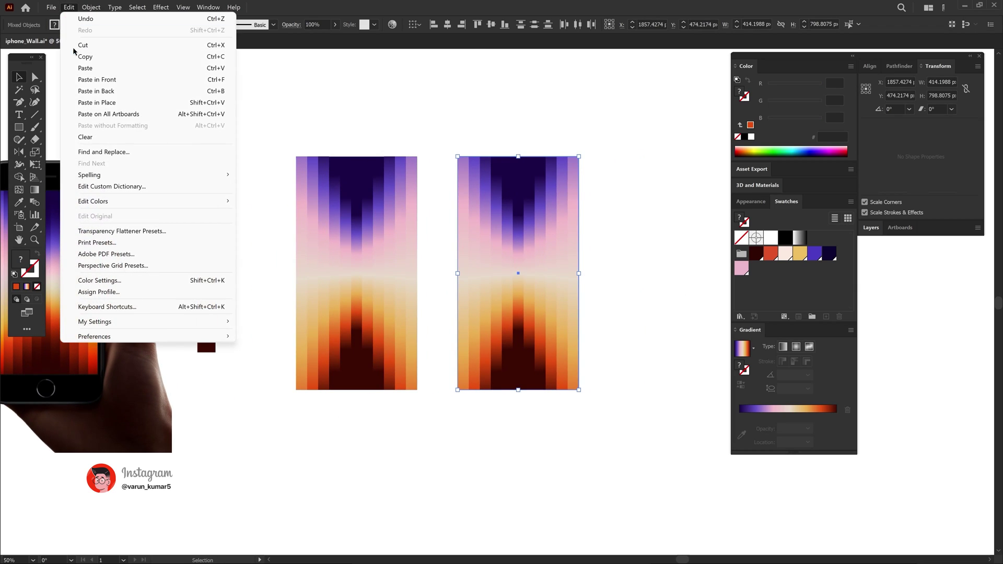
mouse_move(184, 205)
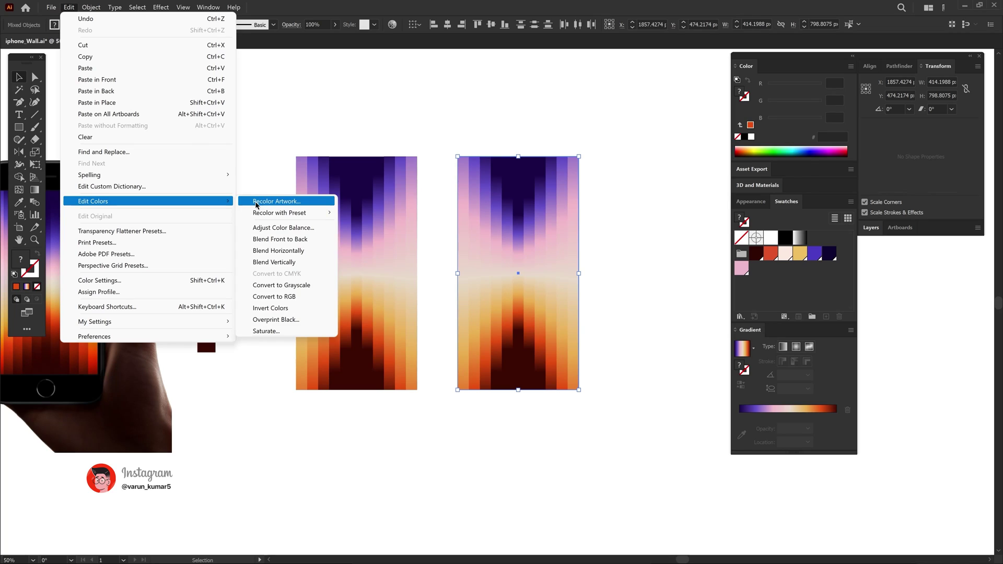
click(286, 202)
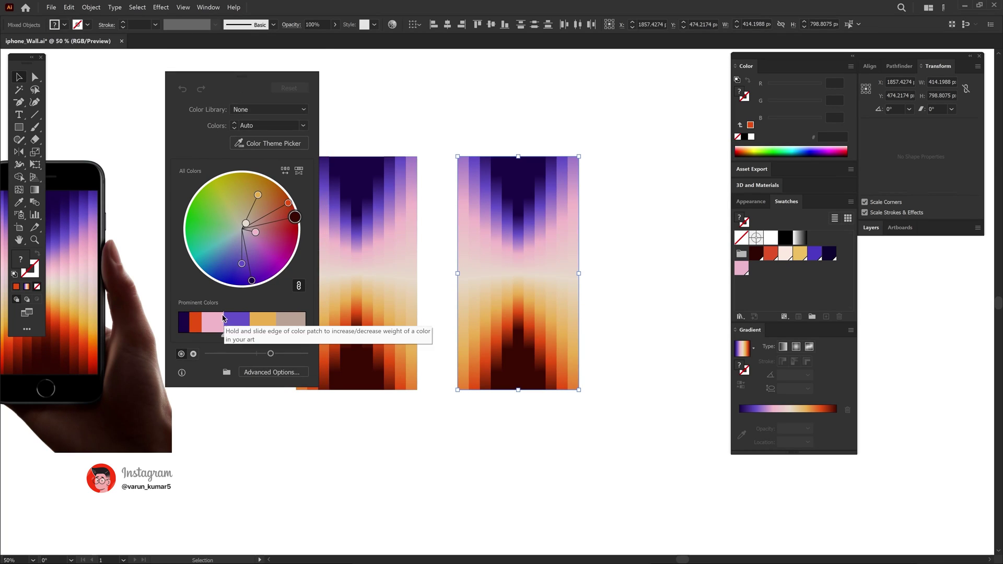
drag(295, 217, 282, 266)
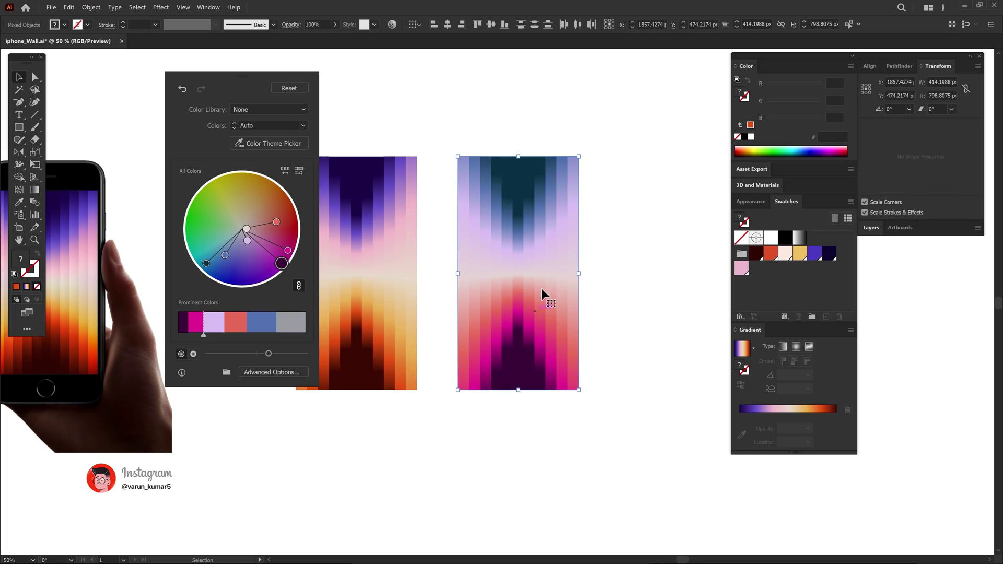
- Duplicate the teal and magenta wallpaper to create a third variant beside it
drag(546, 286, 485, 283)
drag(561, 140, 386, 419)
mouse_move(488, 298)
mouse_down()
mouse_move(386, 312)
mouse_move(544, 314)
mouse_move(496, 314)
mouse_up()
- Recolor the third wallpaper with the advanced Recolor Artwork options, shifting its coral and magenta colours to blue
click(69, 7)
mouse_move(209, 201)
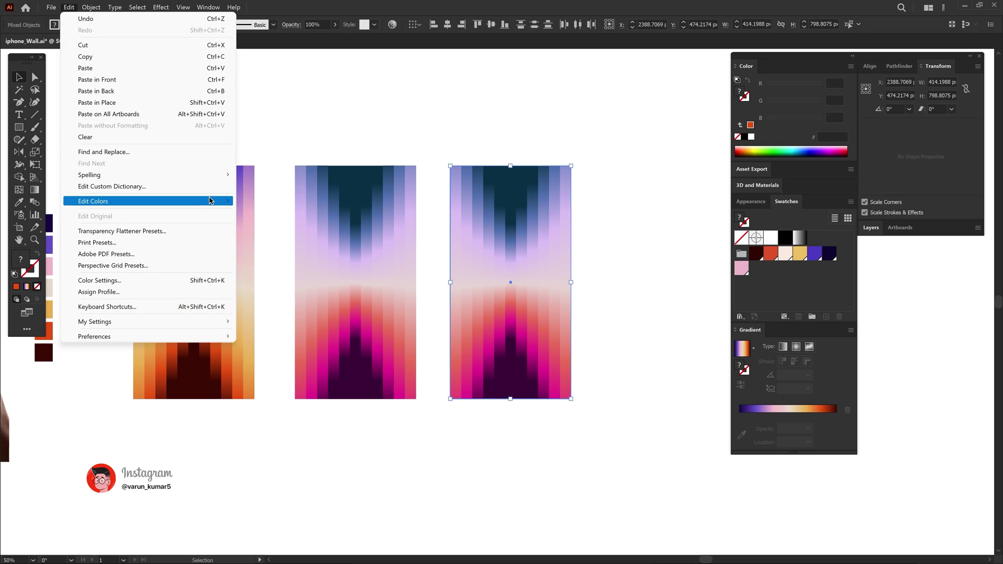
click(279, 201)
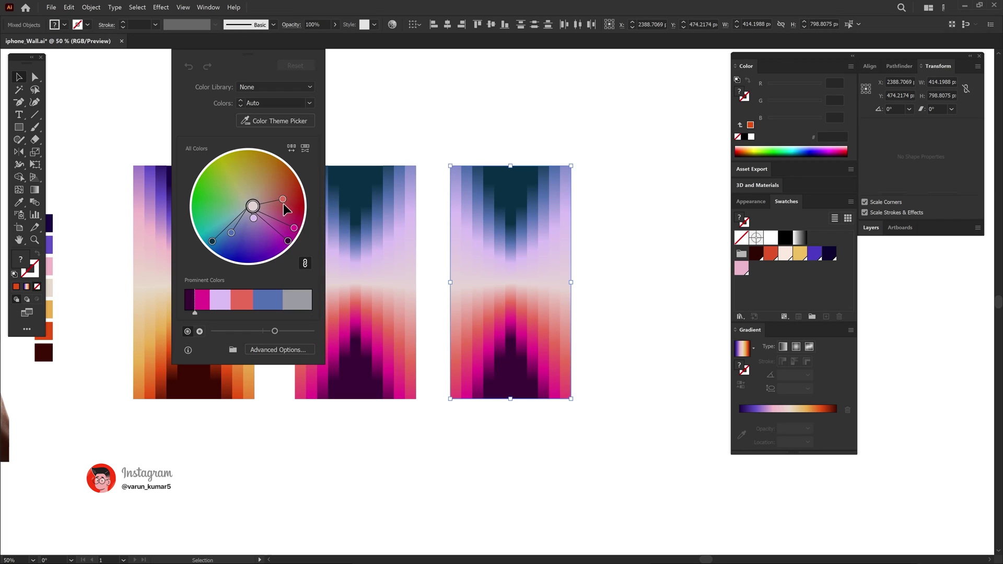
click(280, 350)
drag(299, 192, 282, 137)
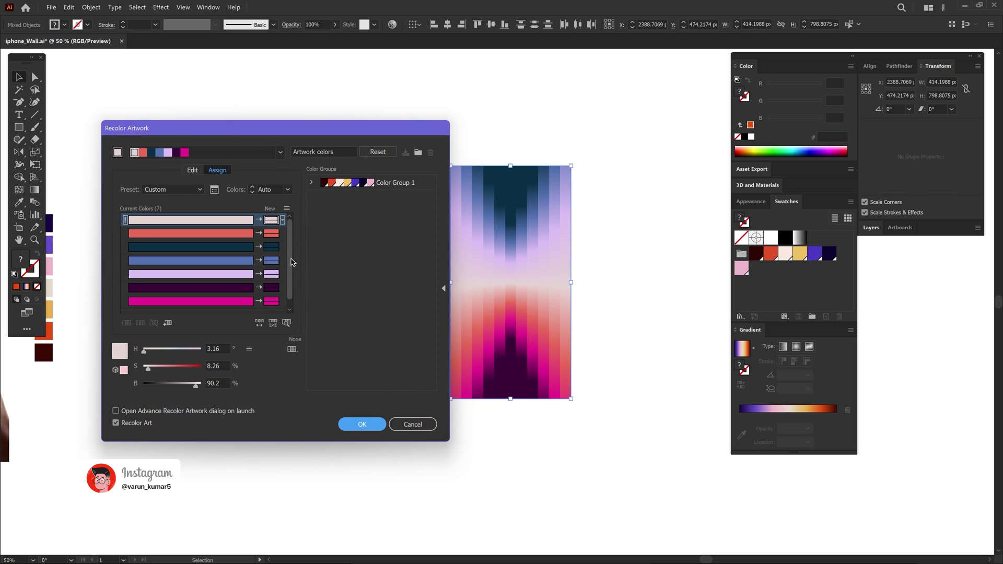
click(271, 236)
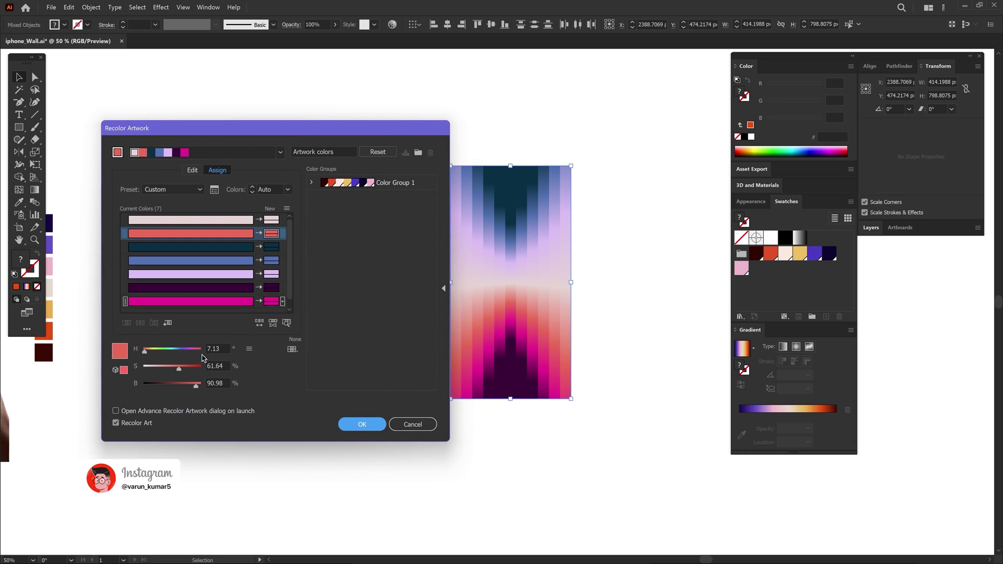
drag(144, 351, 180, 354)
click(271, 301)
key(Return)
click(655, 227)
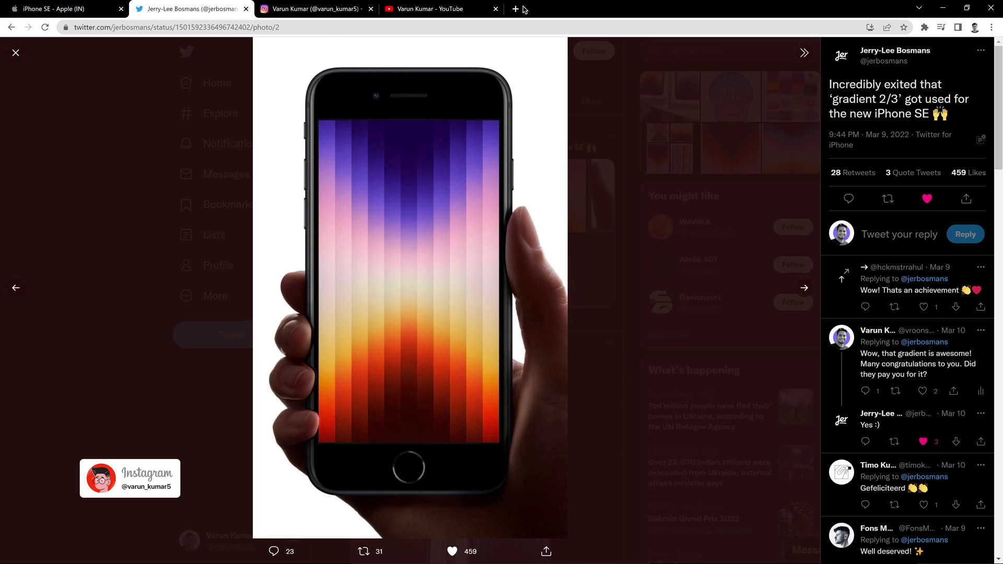
- Open the Adobe Color website in a new browser tab and go to its Explore palettes
click(521, 9)
text(adobe color)
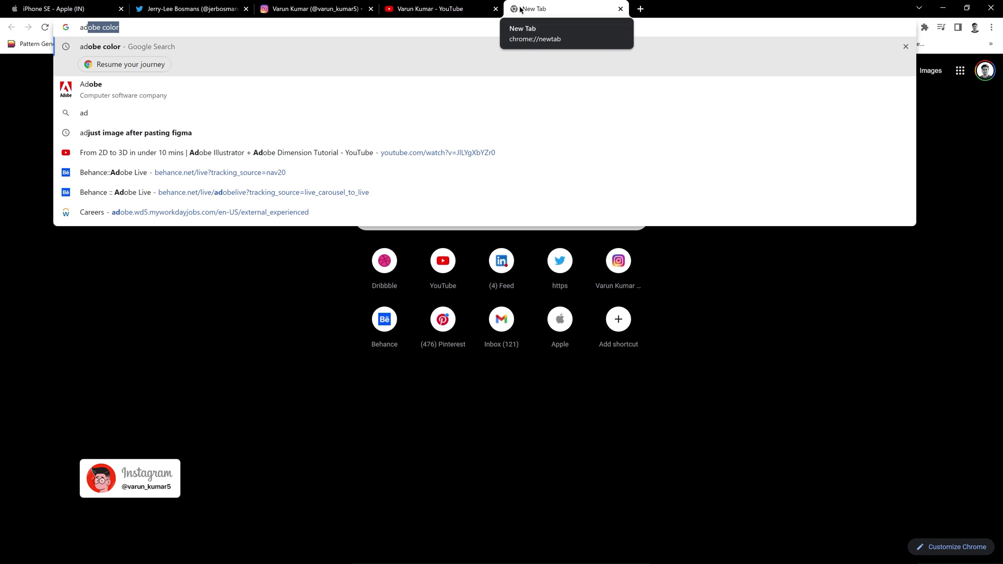
key(Return)
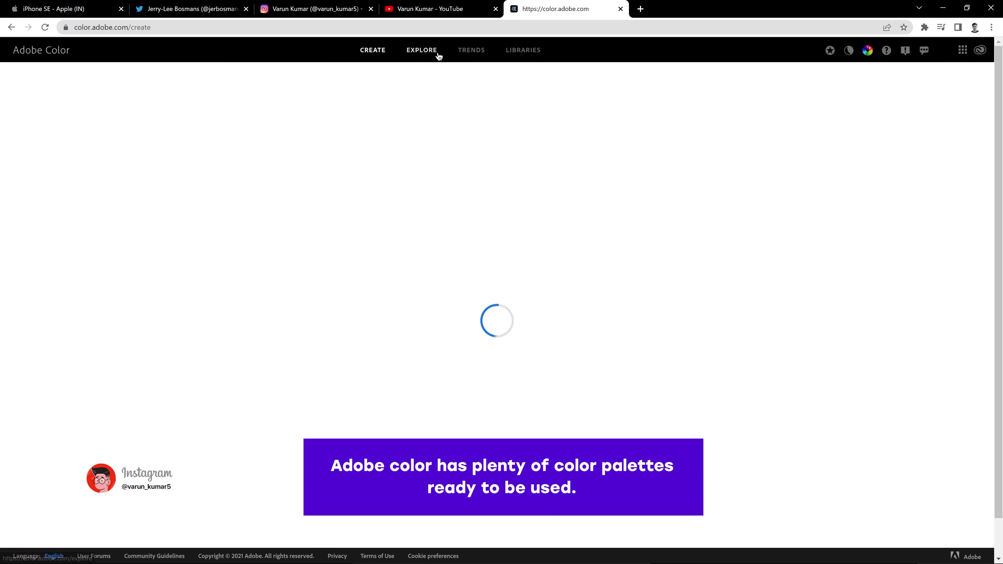
click(428, 54)
- Browse to the second page of palettes and capture a screen snip of the plum, pink, salmon, peach and lavender palette
scroll(151, 319, down, 3)
scroll(146, 326, down, 3)
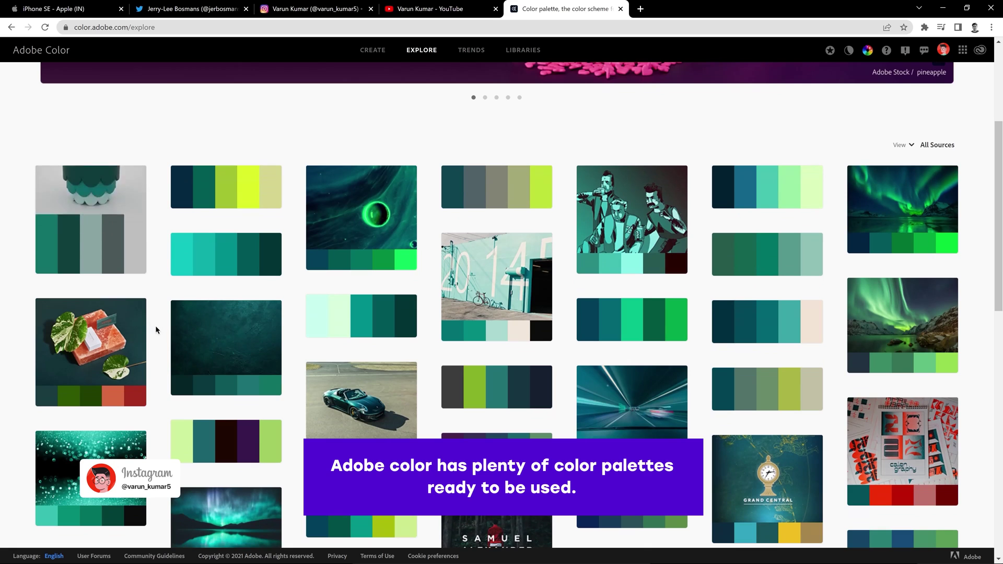
scroll(156, 330, down, 8)
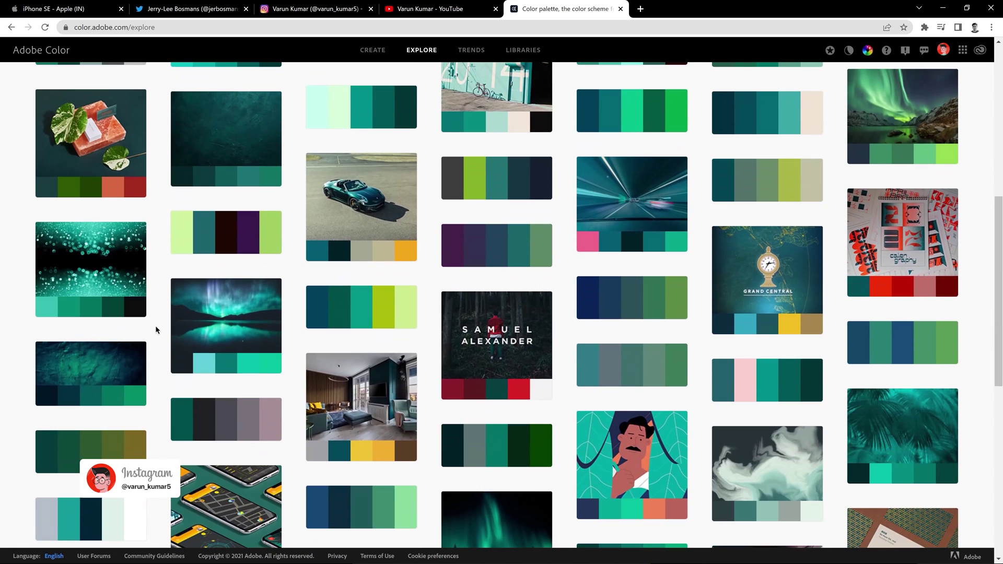
scroll(156, 330, down, 5)
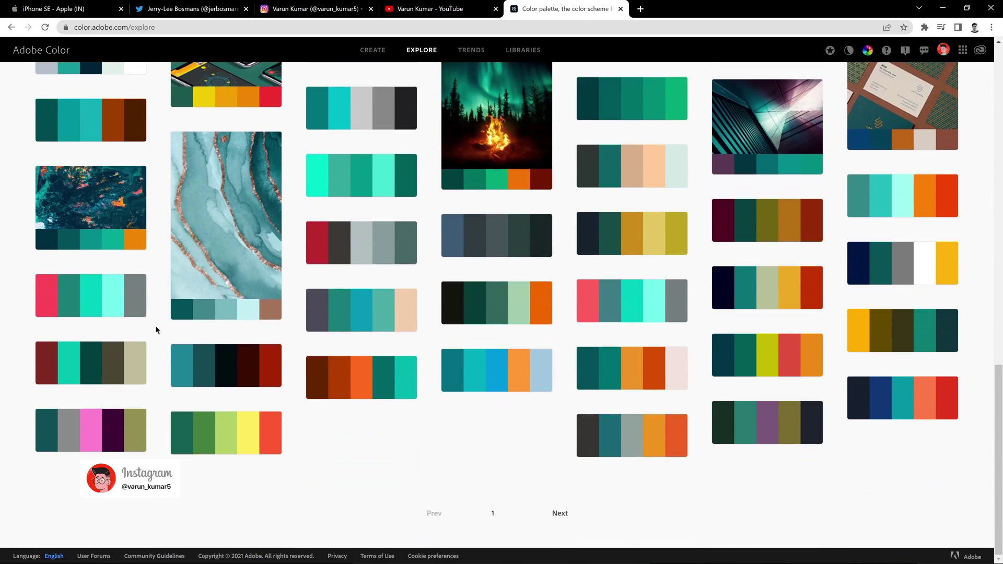
click(558, 512)
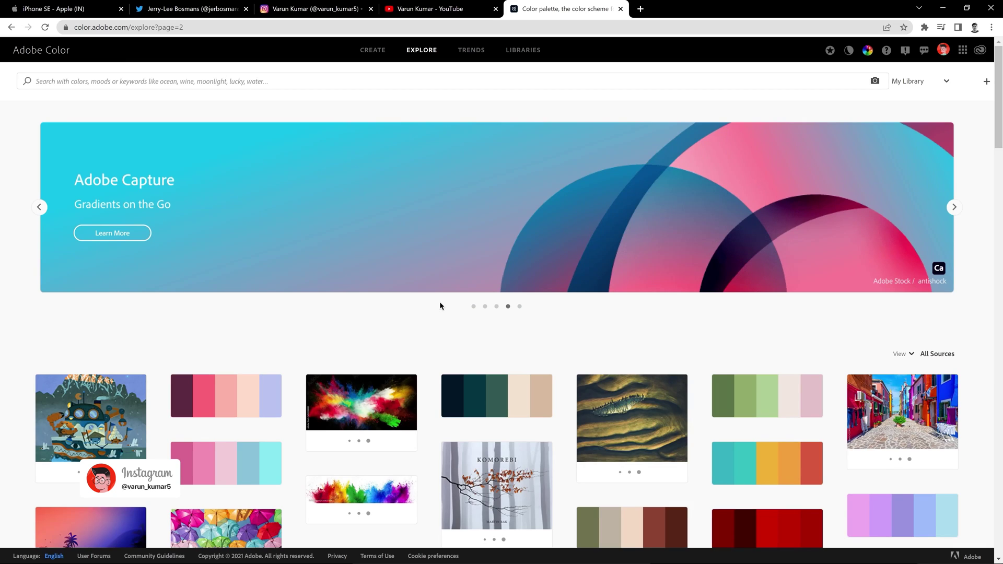
scroll(439, 306, down, 2)
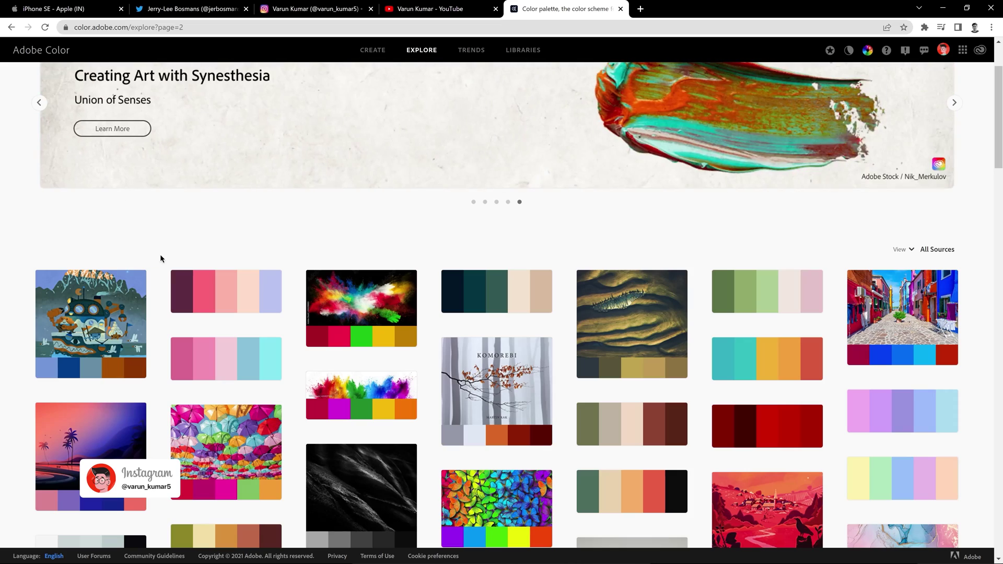
key(super+shift+s)
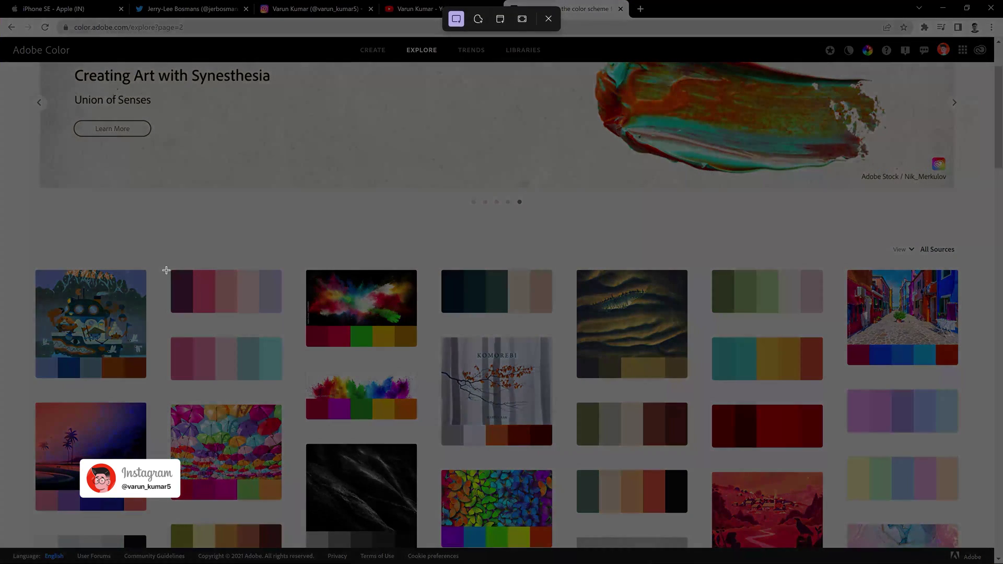
drag(166, 265, 286, 317)
- Switch to Illustrator, paste the palette snip and place it above the third wallpaper
key(alt+Tab)
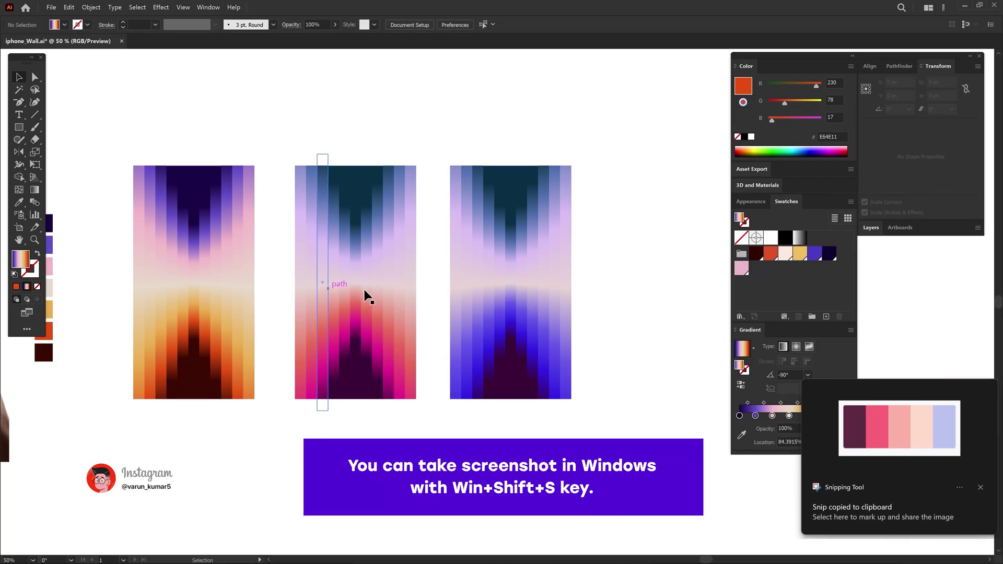
key(ctrl+v)
drag(505, 301, 573, 99)
- Recolor the third wallpaper with the Color Theme Picker, sampling the pasted palette image
drag(446, 154, 587, 411)
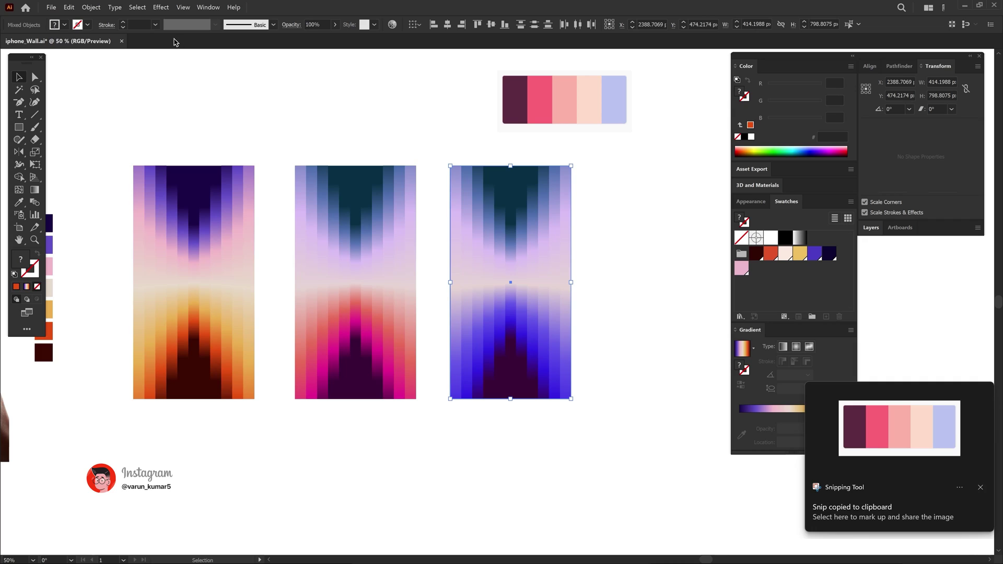
click(69, 8)
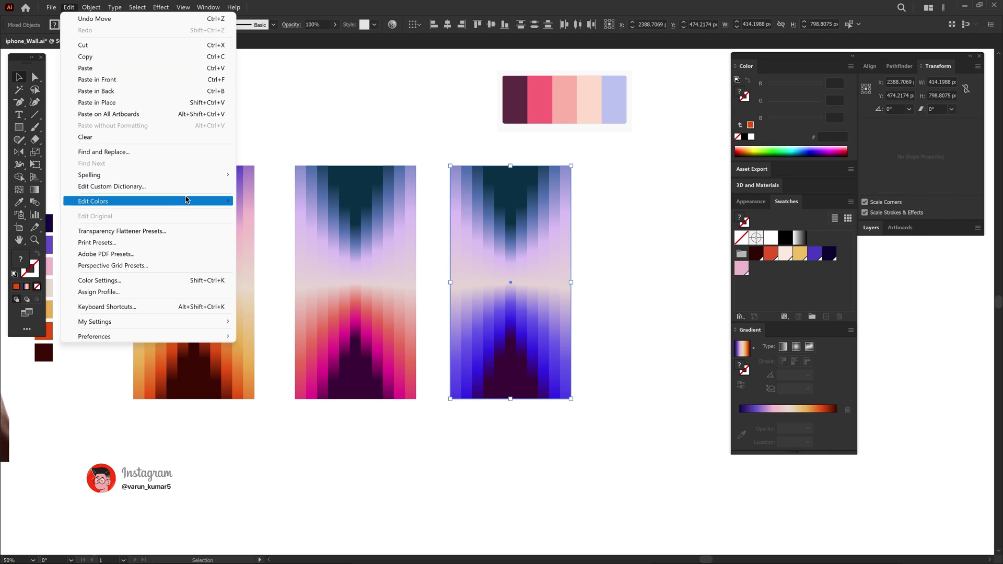
mouse_move(186, 200)
click(300, 201)
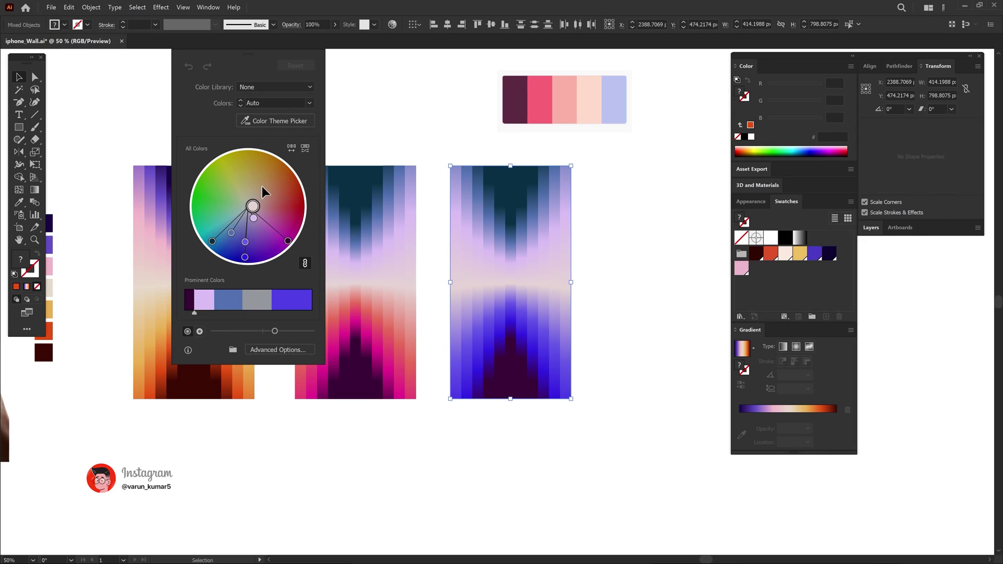
click(273, 125)
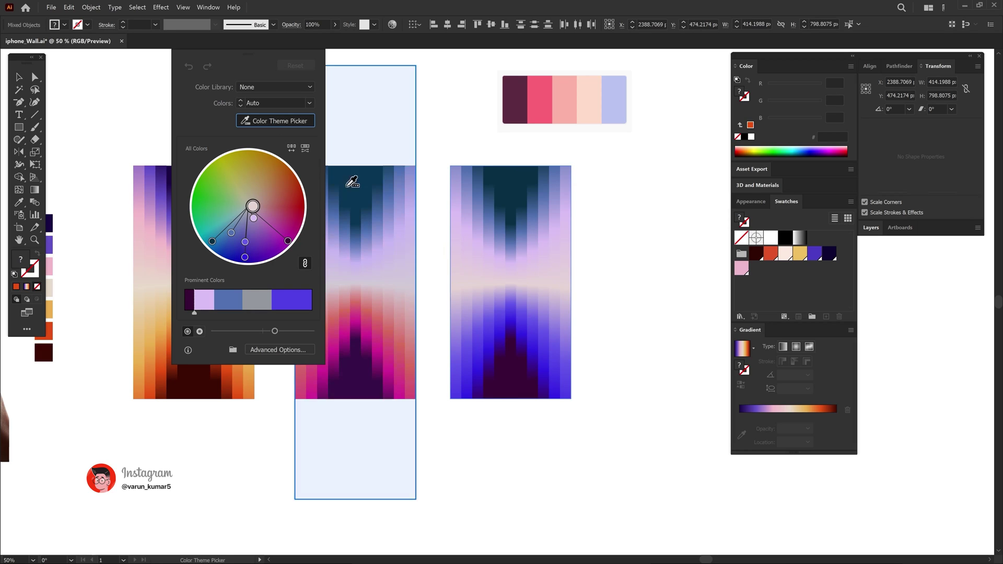
click(573, 98)
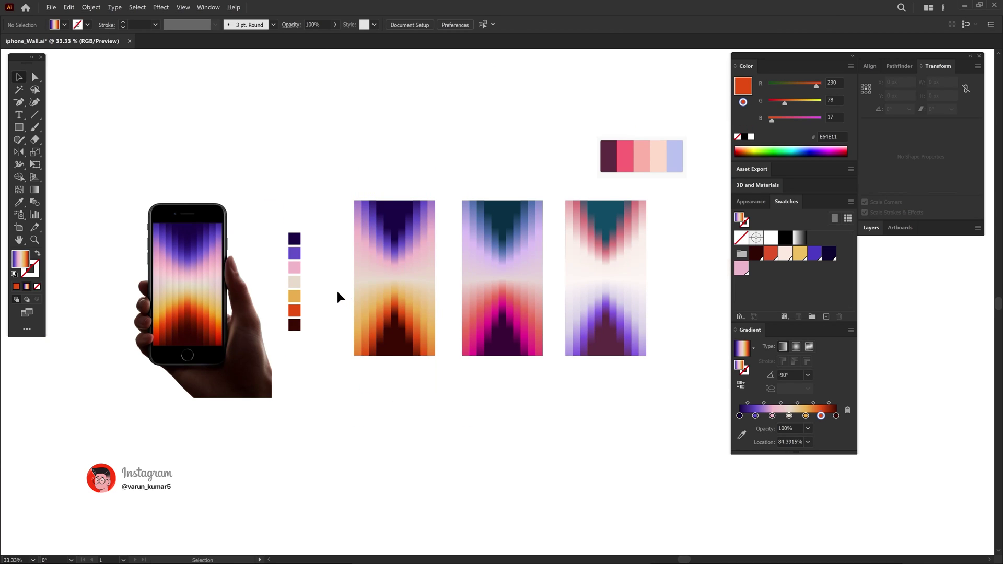
- Examine the three wallpaper variants up close and compare them with the phone reference image
scroll(337, 296, up, 1)
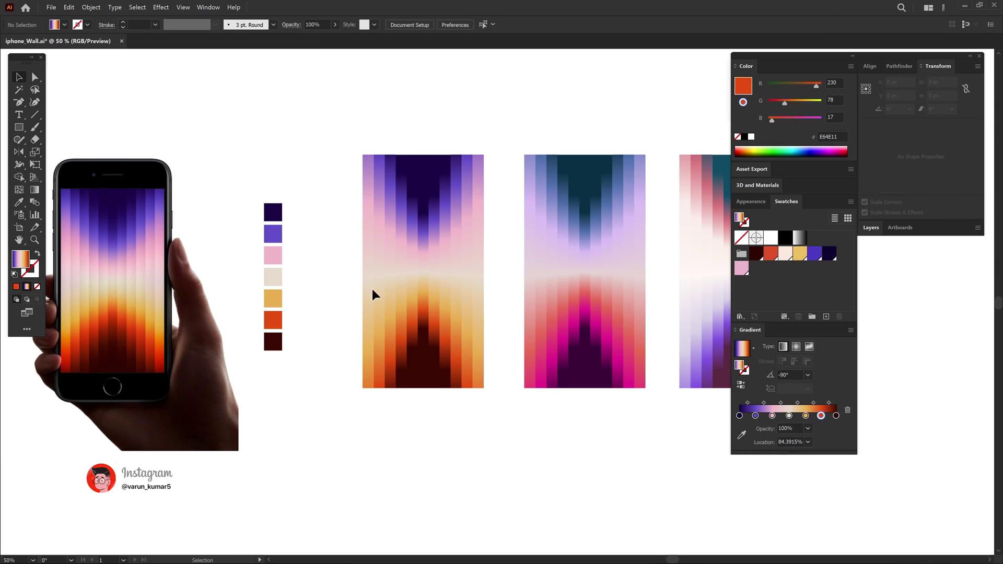
scroll(418, 277, right, 4)
scroll(289, 298, up, 1)
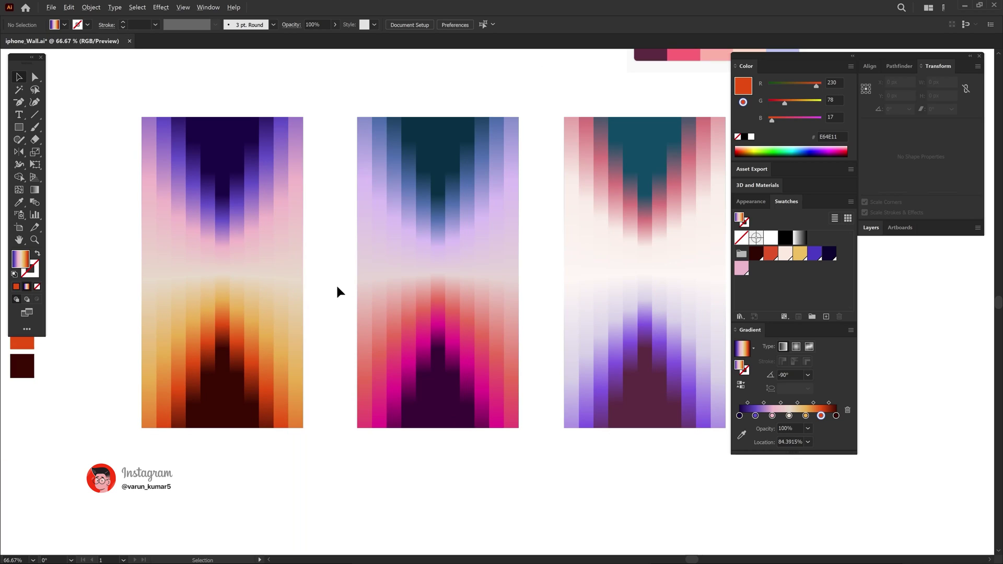
scroll(339, 284, up, 1)
scroll(341, 287, down, 4)
drag(389, 293, 556, 286)
scroll(290, 268, up, 5)
scroll(289, 268, down, 2)
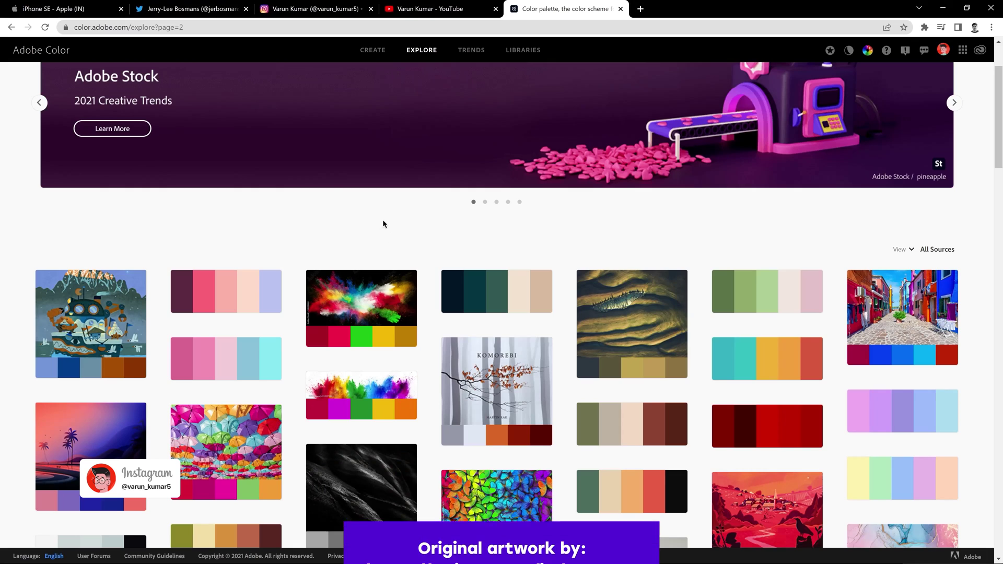
- Switch to the browser and view the original artwork's tweet and the artist's Twitter profile
click(174, 6)
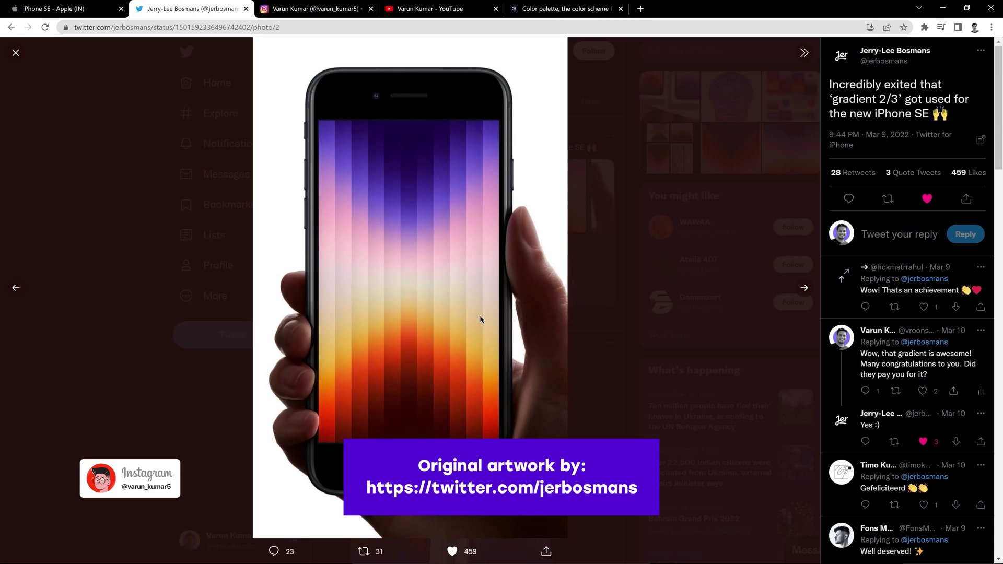
click(756, 218)
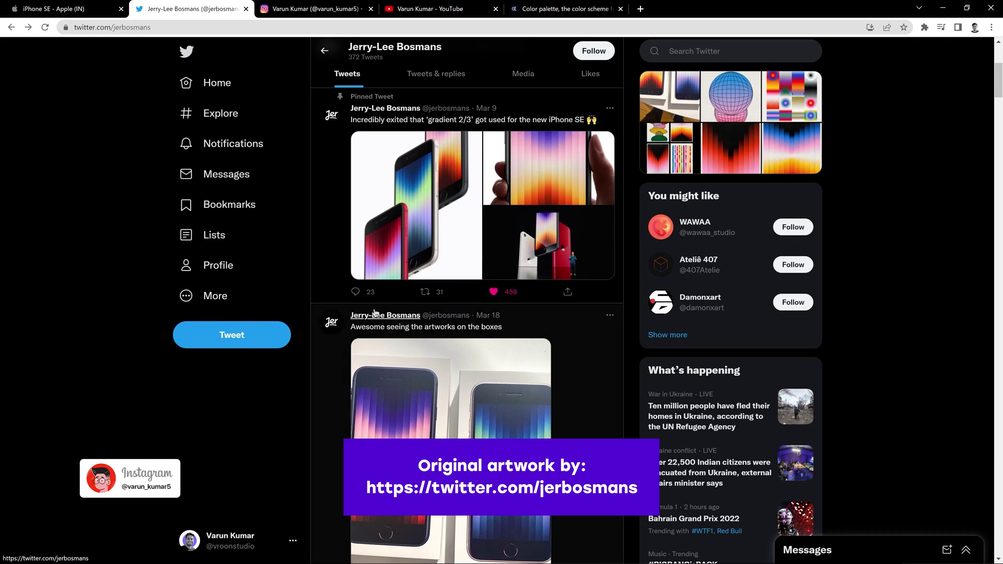
scroll(375, 314, up, 4)
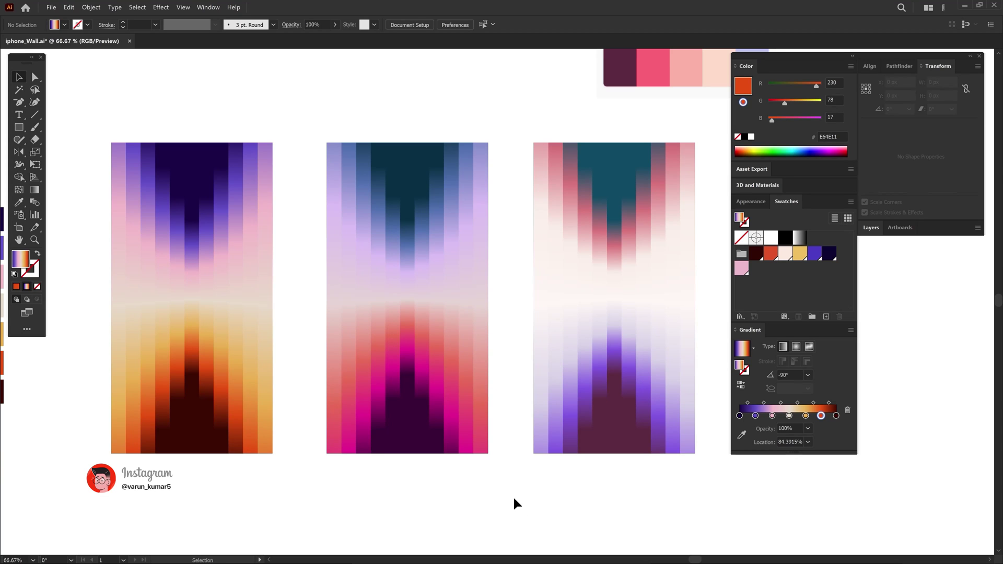
drag(509, 477, 520, 476)
scroll(211, 338, up, 1)
drag(304, 326, 347, 354)
key(ctrl+minus)
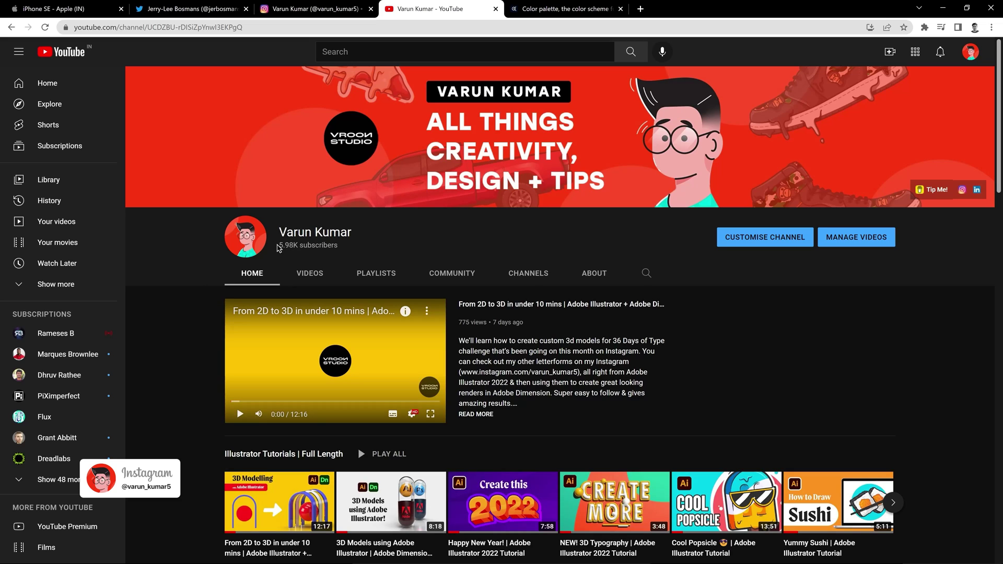
- Look over the tutorial creator's YouTube channel page and Instagram profile in the browser
drag(278, 245, 319, 246)
click(375, 250)
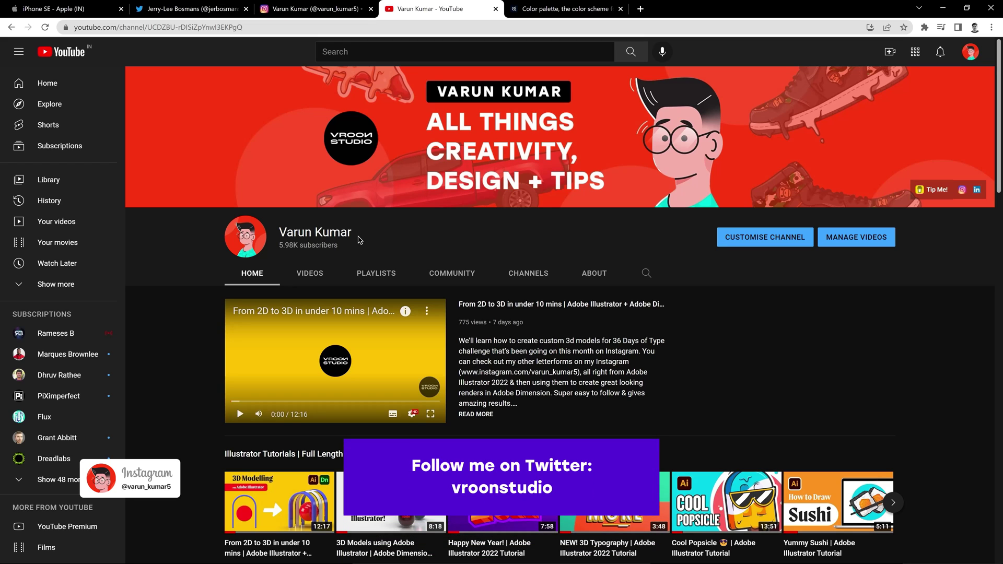
scroll(188, 312, down, 4)
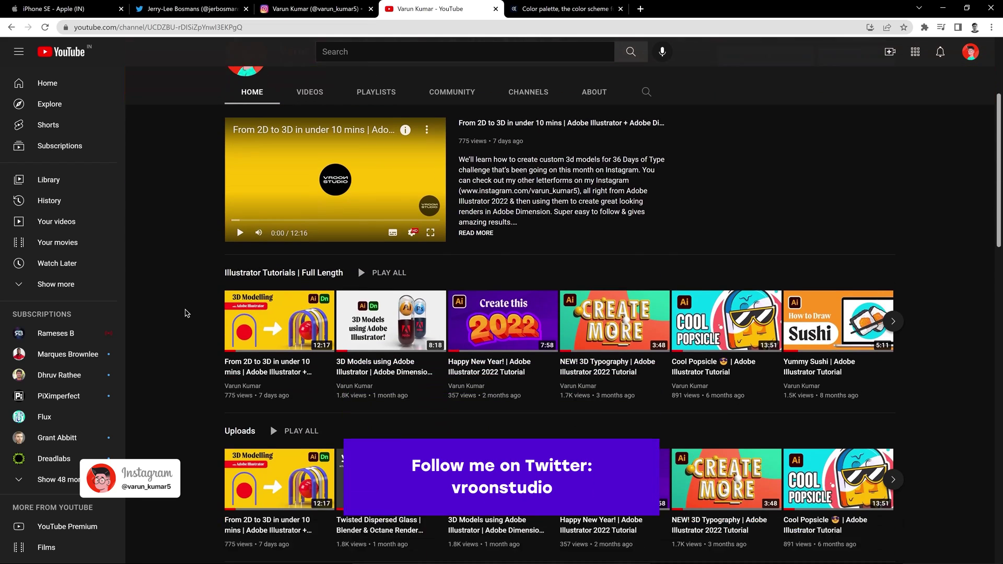
scroll(187, 313, up, 4)
click(324, 12)
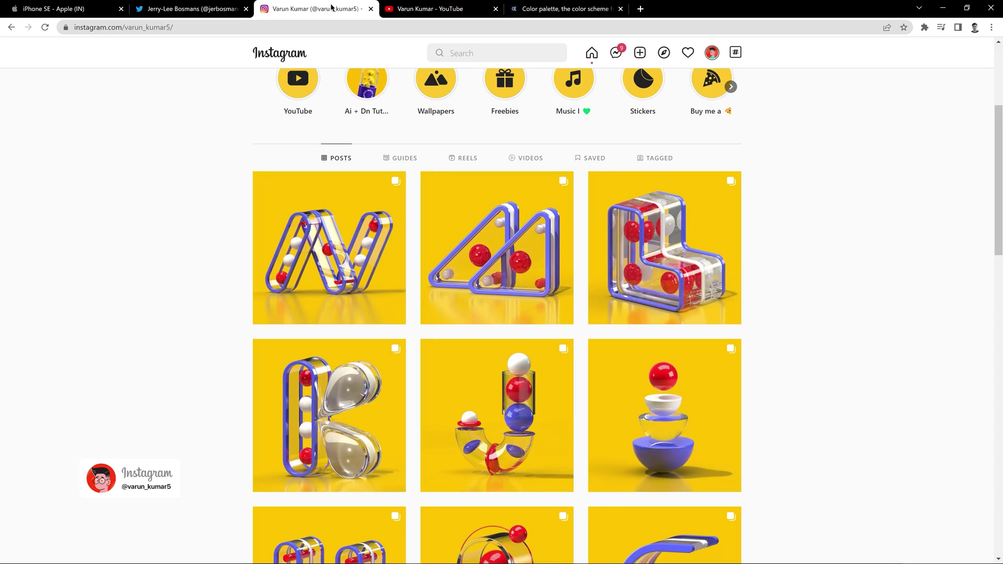
key(ctrl+Tab)
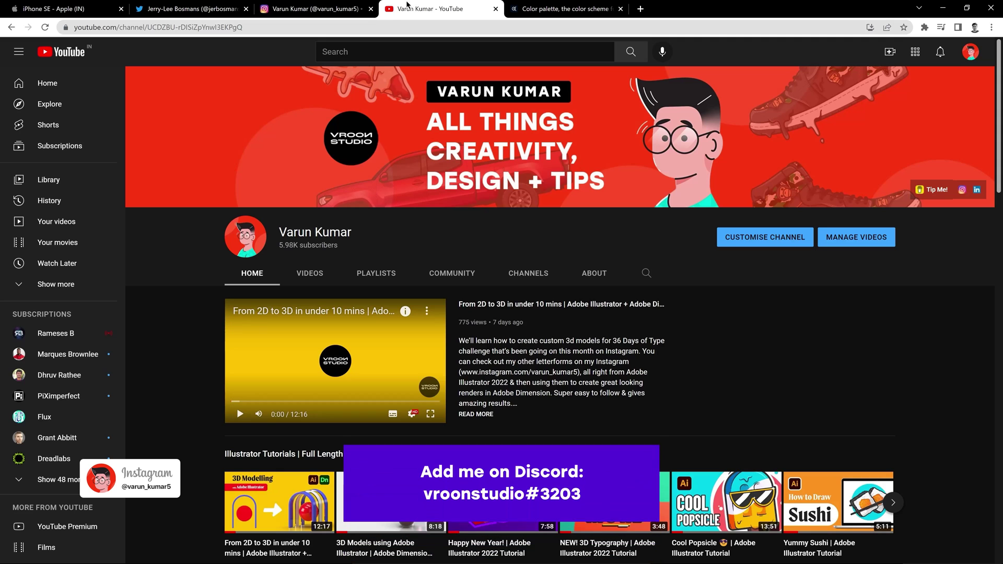